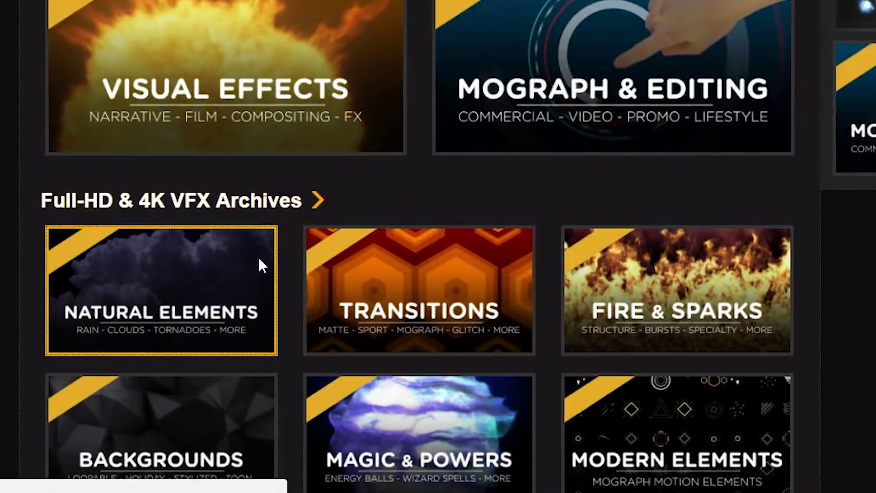
Step: Browse the Rain clips in the Natural Elements archive and preview the ripple footage
left_click(259, 259)
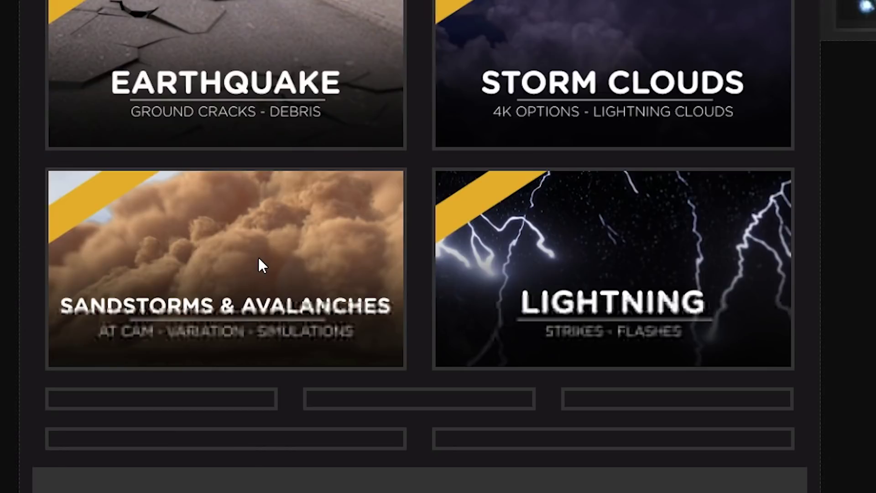
scroll(260, 262, "down", 9)
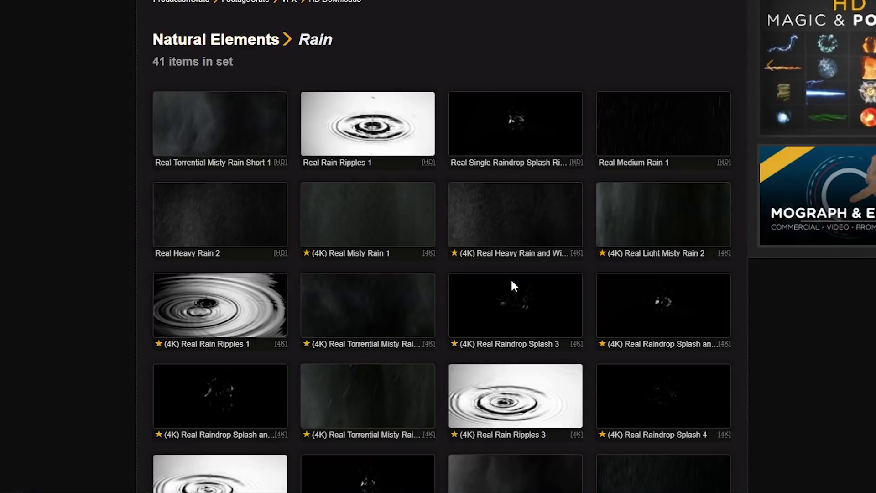
scroll(512, 281, "down", 2)
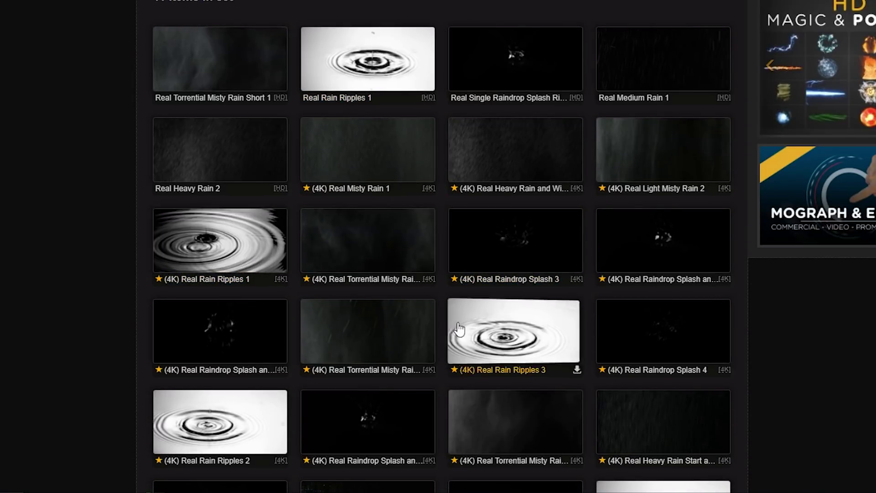
scroll(234, 433, "down", 4)
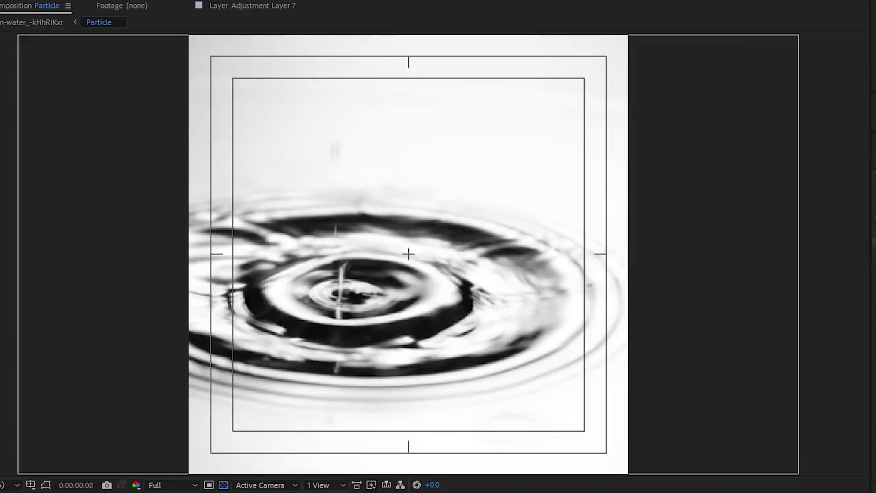
key("space")
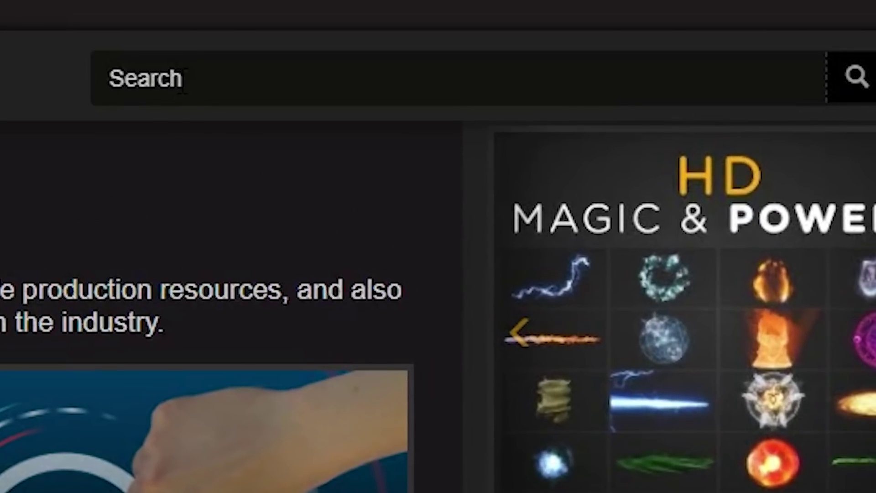
Step: Search FootageCrate for Ripple Particle and download the clip in HD 400x400
type("Ripple")
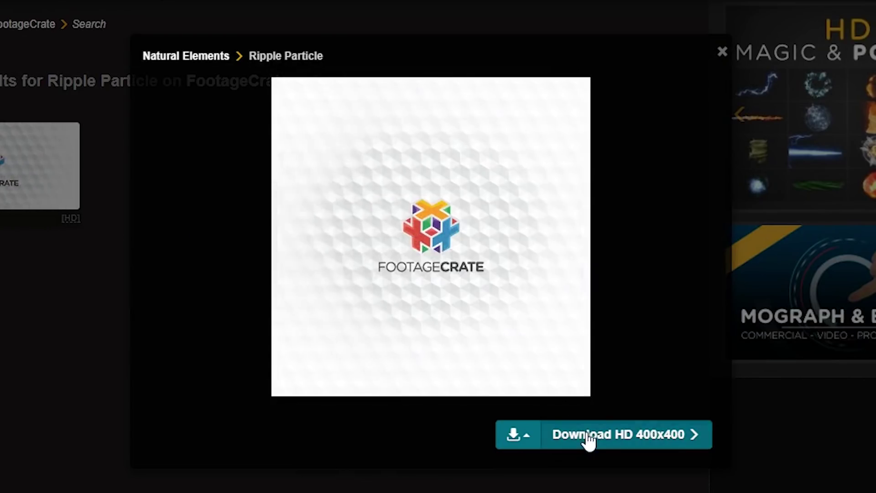
left_click(588, 438)
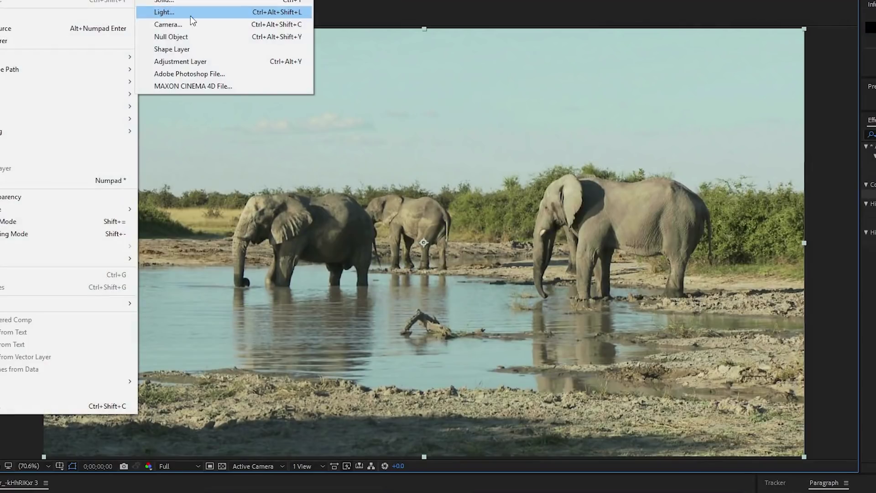
Step: Create a black 1920 x 1080 px solid named Perspective Refrence above the elephant footage
left_click(189, 2)
type("Perspective Refrence")
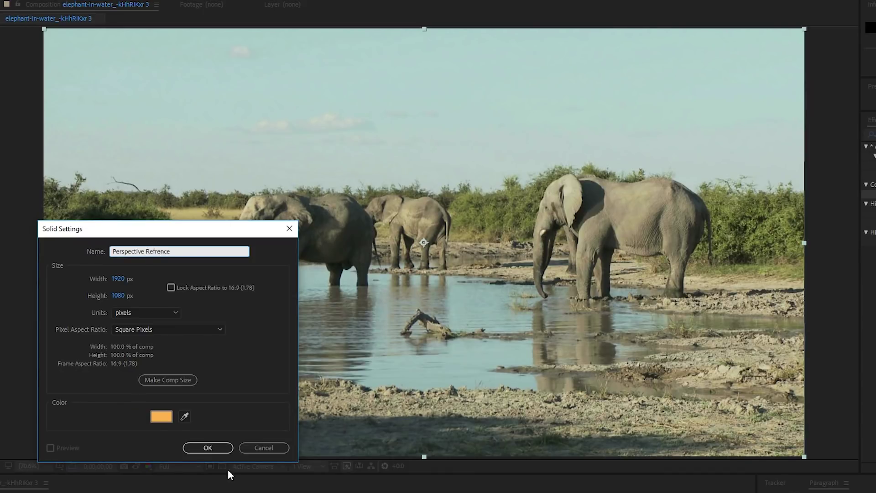
left_click(161, 416)
left_click(371, 237)
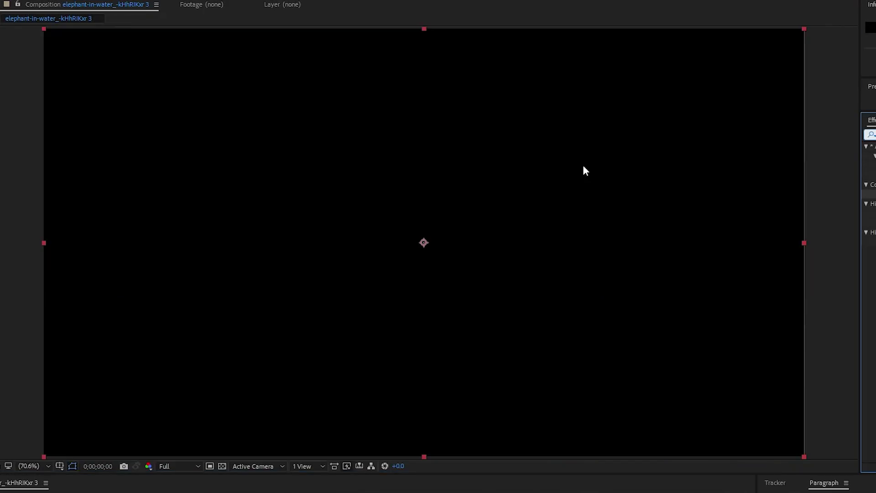
Step: Tilt and place the perspective reference solid in 3D so it lies along the water surface
left_click(4, 47)
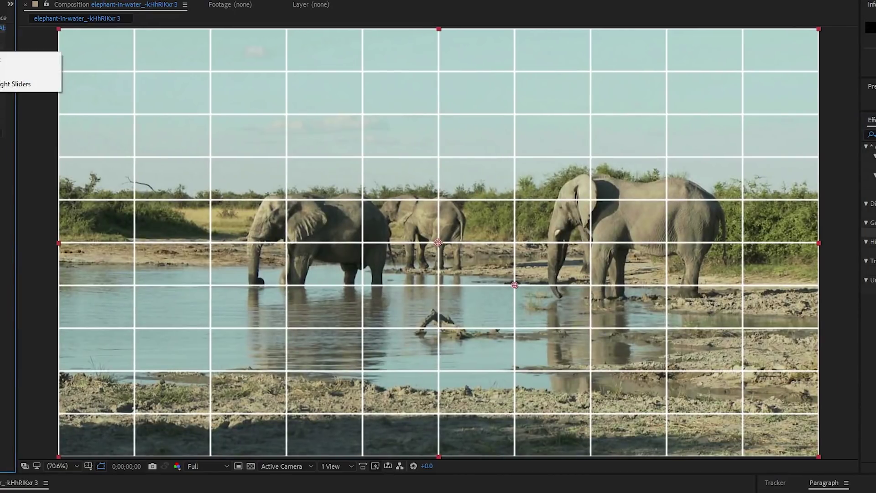
left_click(9, 71)
left_click_drag(1, 66, 9, 66)
left_click_drag(438, 215, 431, 177)
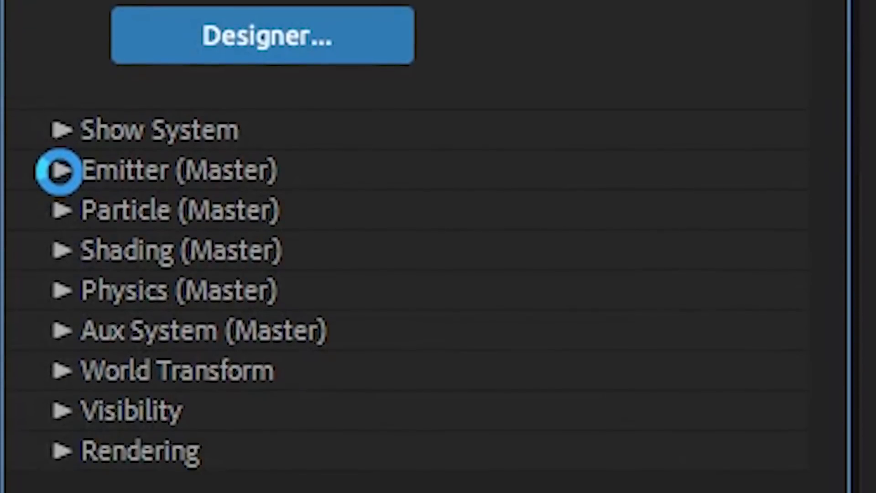
Step: Set the Particular emitter's Velocity, Velocity Random, Velocity Distribution and Velocity from Motion to 0
left_click(59, 170)
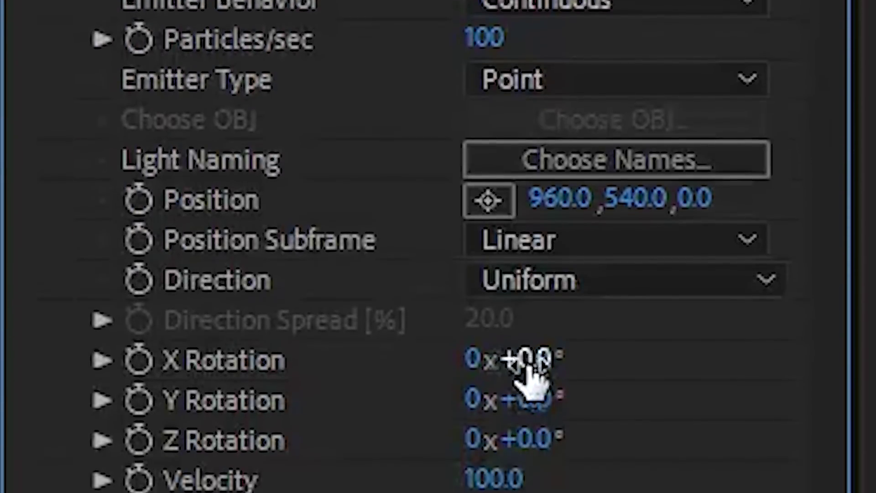
left_click(506, 479)
type("0")
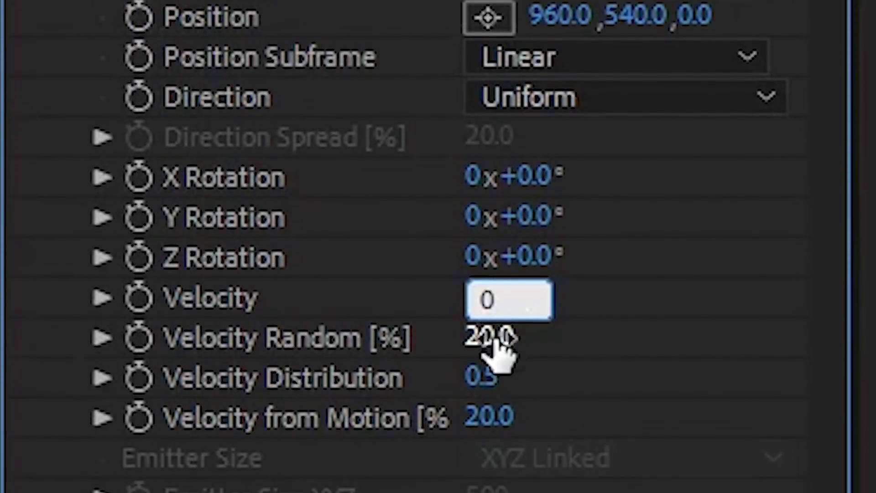
key("Tab")
type("0")
key("Tab")
type("0")
key("Tab")
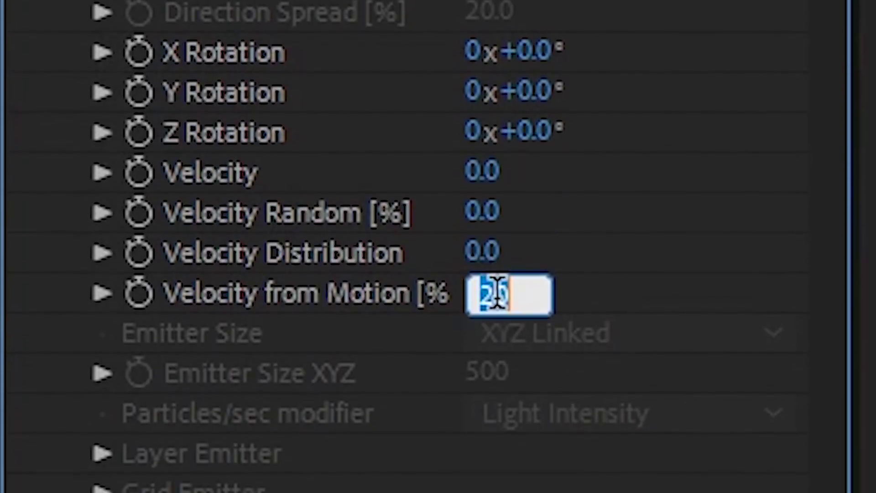
type("0")
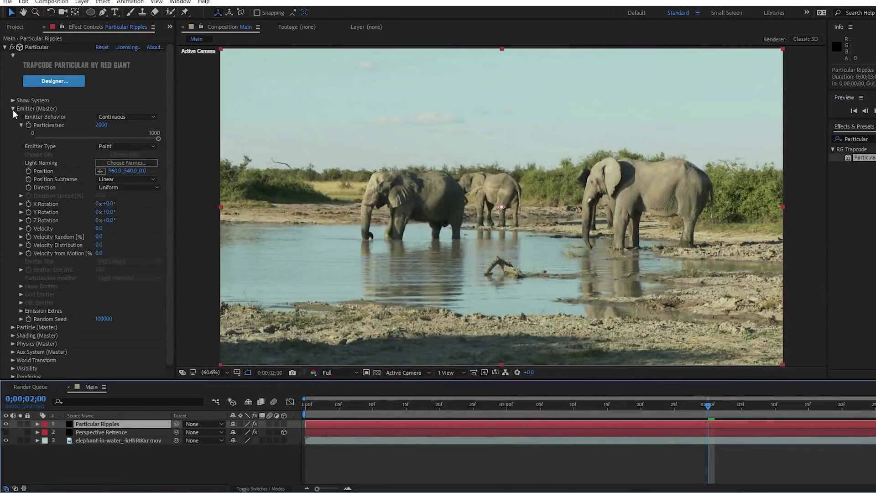
Step: Make the emitter type Box and its size XYZ Individual, with Emitter Size Z at 0
left_click(114, 146)
left_click(133, 170)
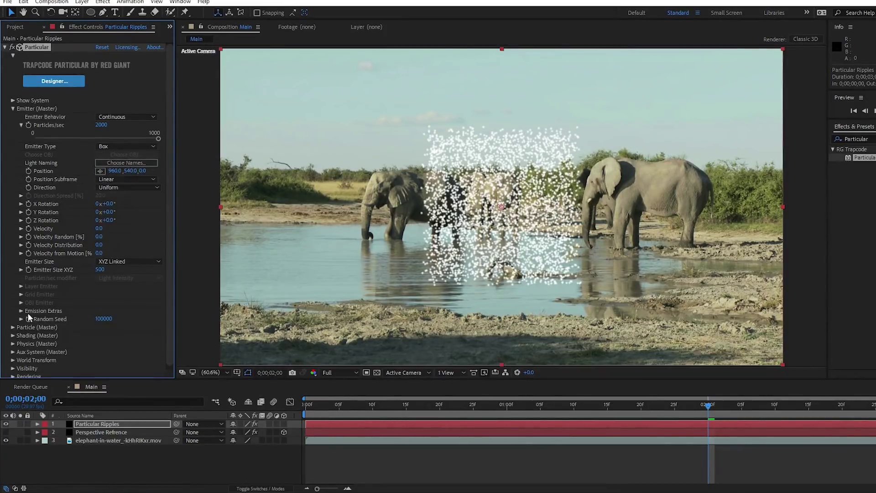
left_click(133, 282)
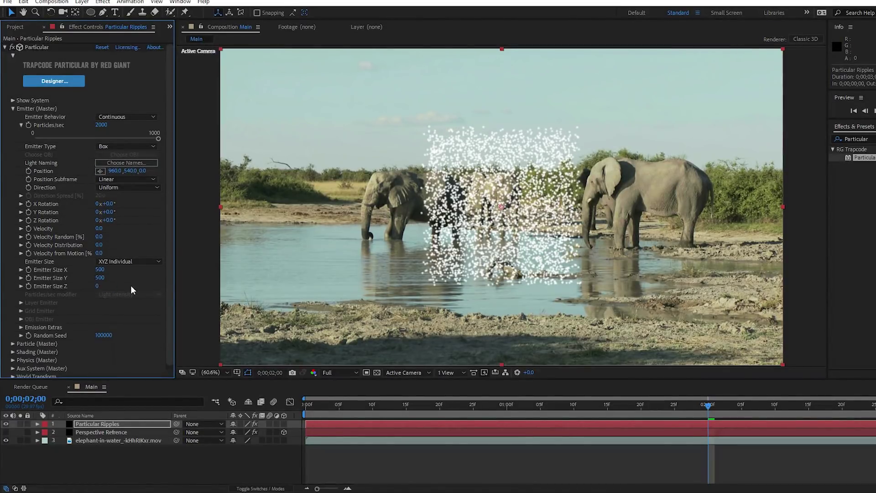
Step: Match the emitter's X Rotation to the perspective reference layer's orientation of 275°
left_click(88, 431)
key("r")
left_click(97, 423)
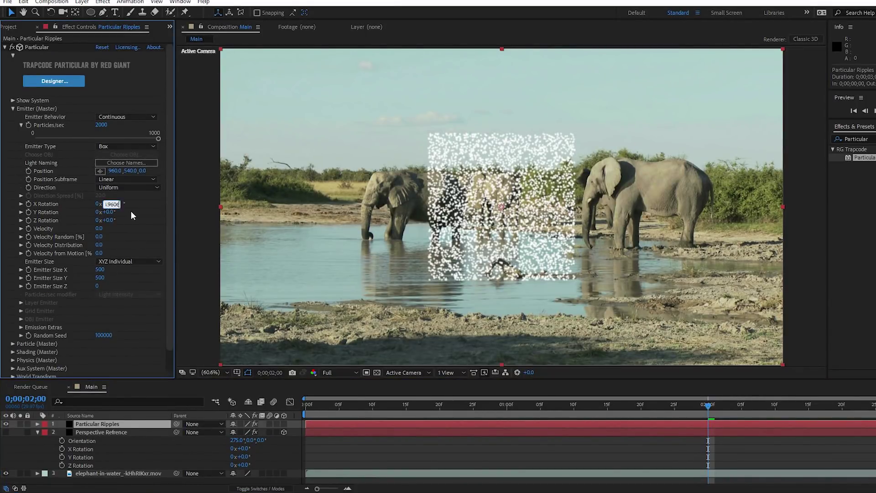
key("Return")
Step: Copy the perspective reference layer's position to the emitter, setting it to 960, 753, 371.4
key("ctrl+Down")
key("p")
key("ctrl+Up")
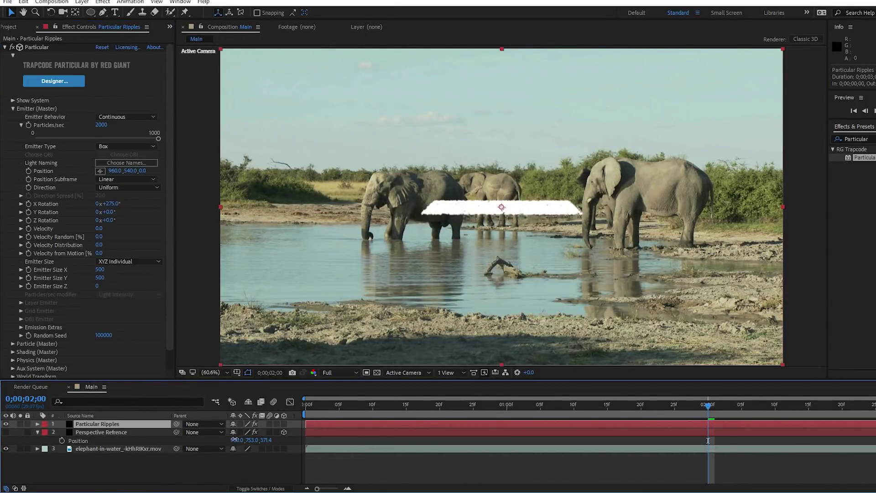
left_click(251, 440)
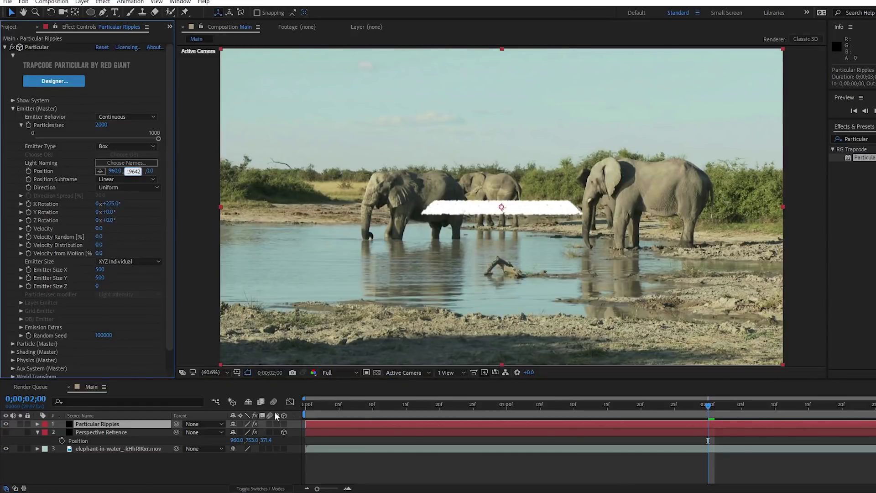
left_click(265, 440)
key("ctrl+c")
left_click(142, 171)
key("ctrl+v")
left_click(150, 220)
Step: Enlarge the box emitter's individual sizes until the particles spread across the whole water surface
left_click_drag(103, 270, 137, 269)
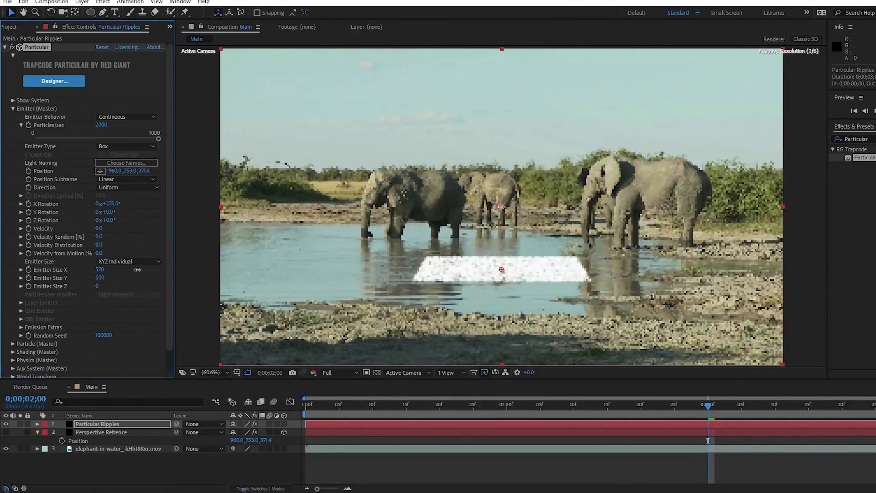
left_click_drag(269, 243, 474, 255)
left_click_drag(101, 269, 363, 228)
left_click_drag(175, 172, 145, 179)
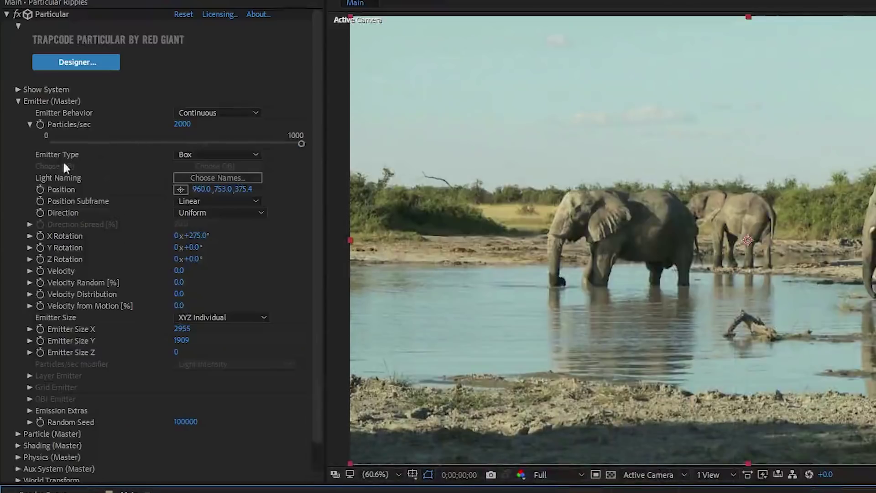
Step: Change the Particular particle type to Textured Polygon
left_click(18, 101)
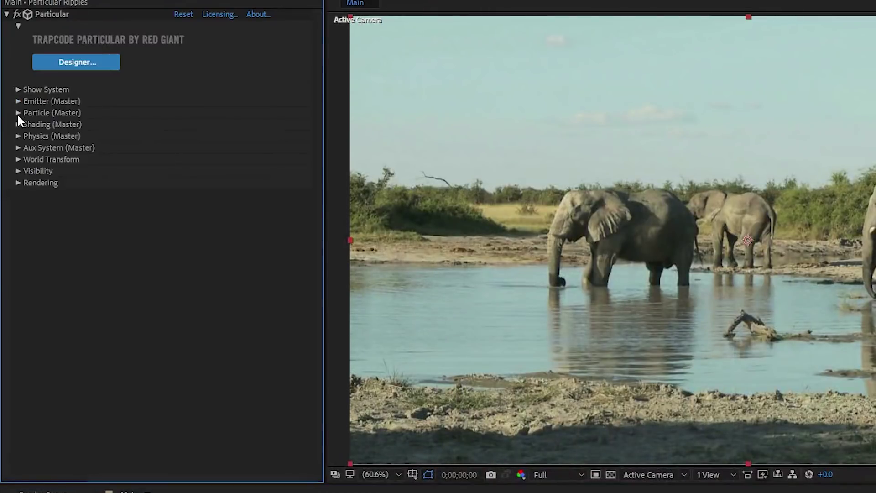
left_click(17, 112)
left_click(204, 148)
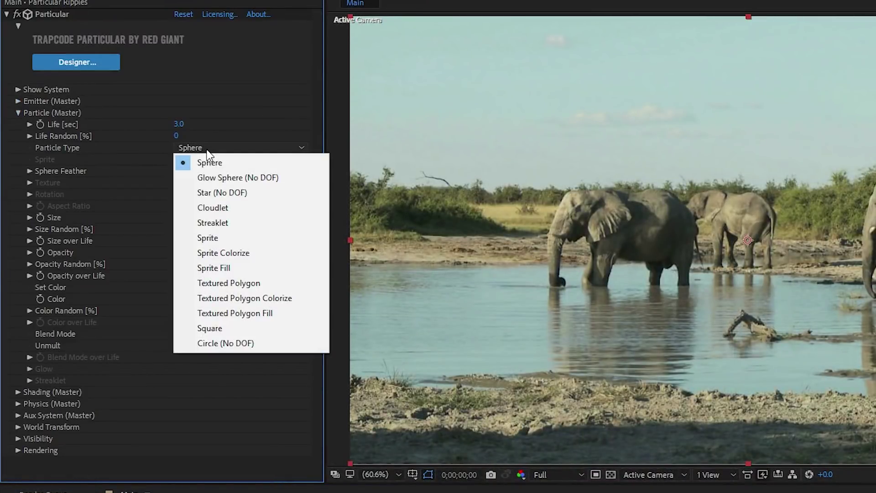
left_click(254, 284)
Step: Use footagecrate-ripple-particle.mov as the particle texture, with time sampling set to Start at Birth - Play Once
left_click(29, 182)
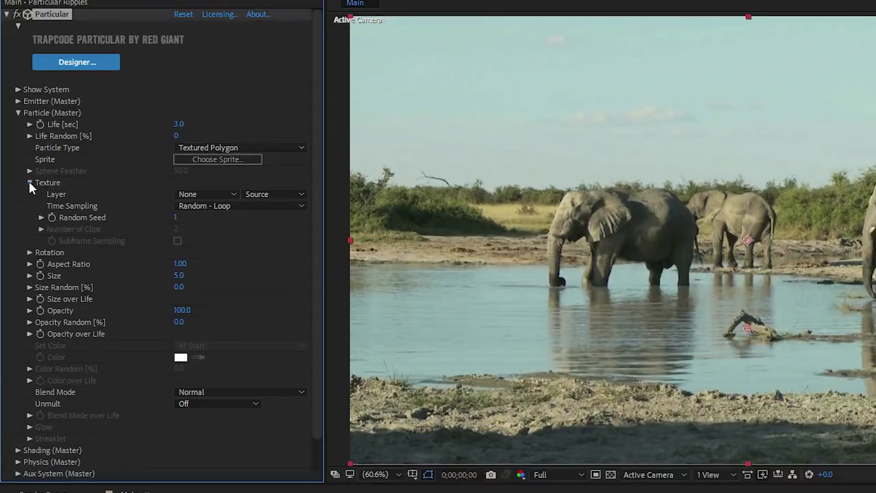
left_click(207, 195)
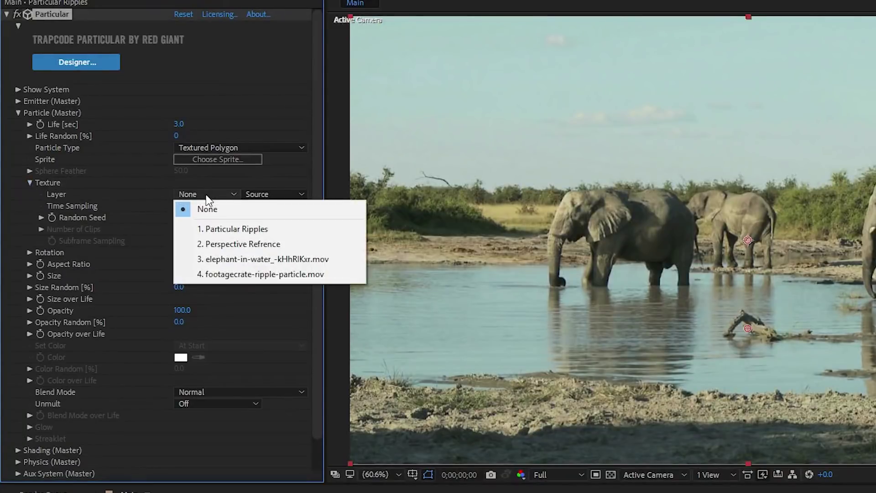
left_click(238, 275)
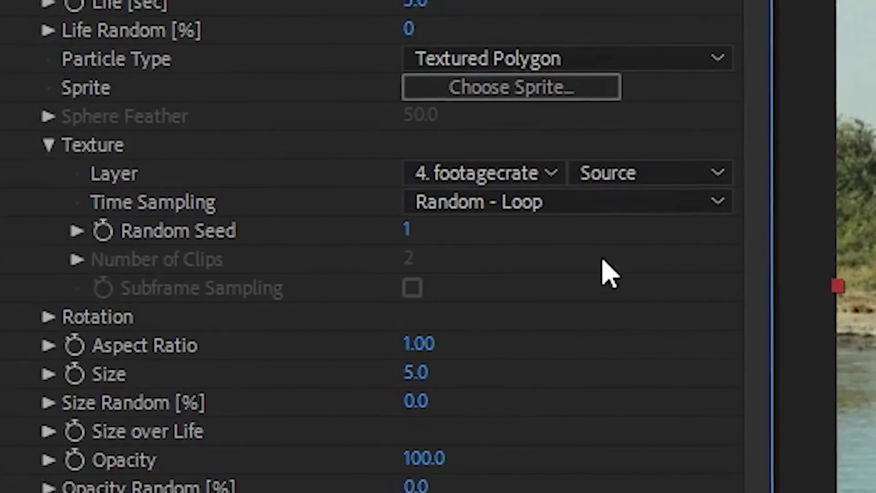
left_click(504, 209)
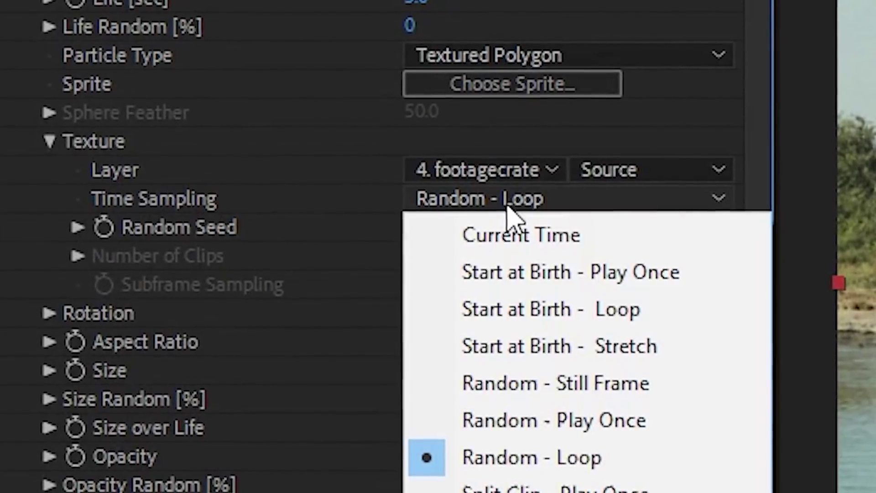
left_click(525, 275)
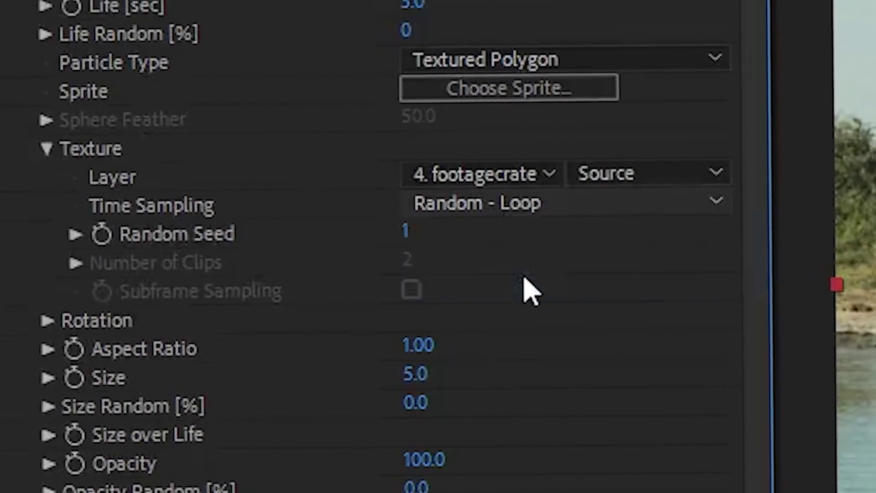
Step: Set the particle Size to 17 and Size Random to 18%, and match Rotate X to the reference layer's 275°
left_click_drag(137, 232, 142, 229)
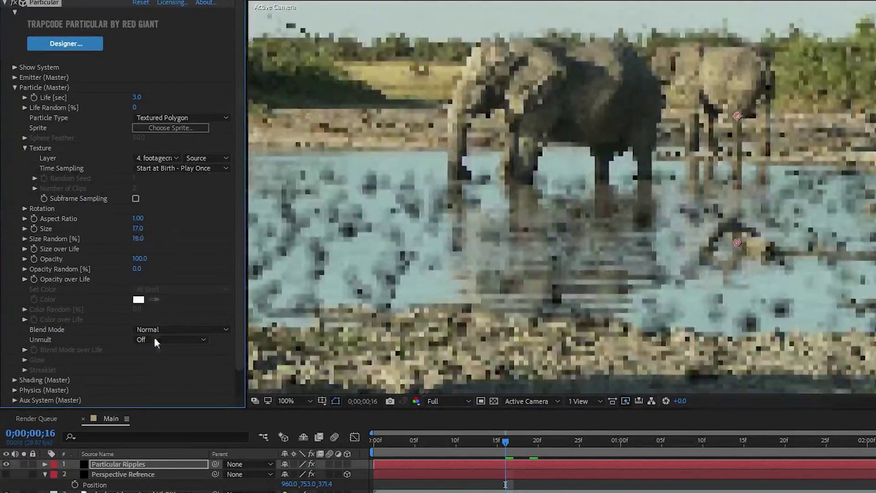
left_click(144, 474)
key("r")
left_click(137, 464)
left_click(24, 279)
left_click(24, 280)
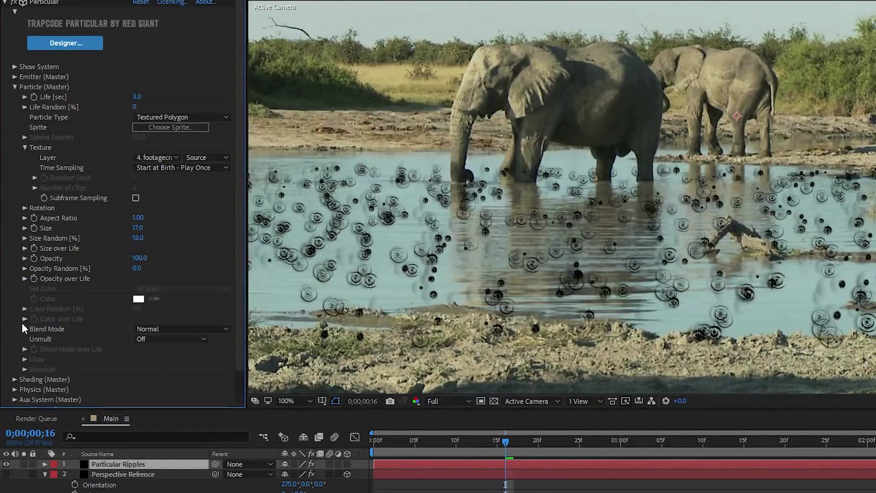
left_click(25, 208)
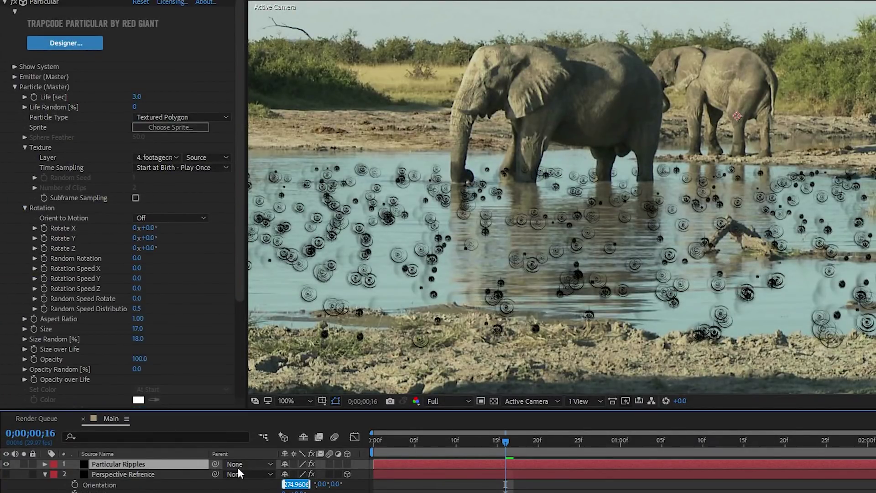
type("275")
key("Return")
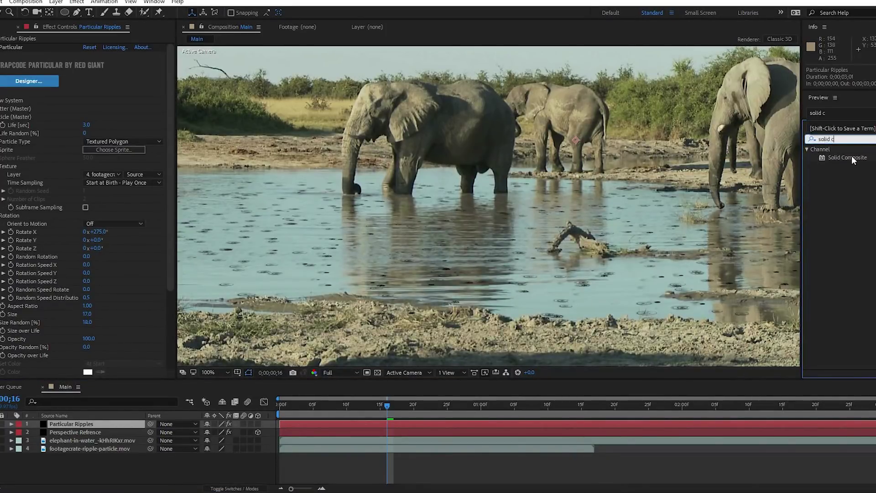
Step: Apply a white Solid Composite to the Particular Ripples layer and pre-compose it as Particular Ripples PreComp with all attributes moved
left_click_drag(73, 426, 73, 426)
key("ctrl+shift+c")
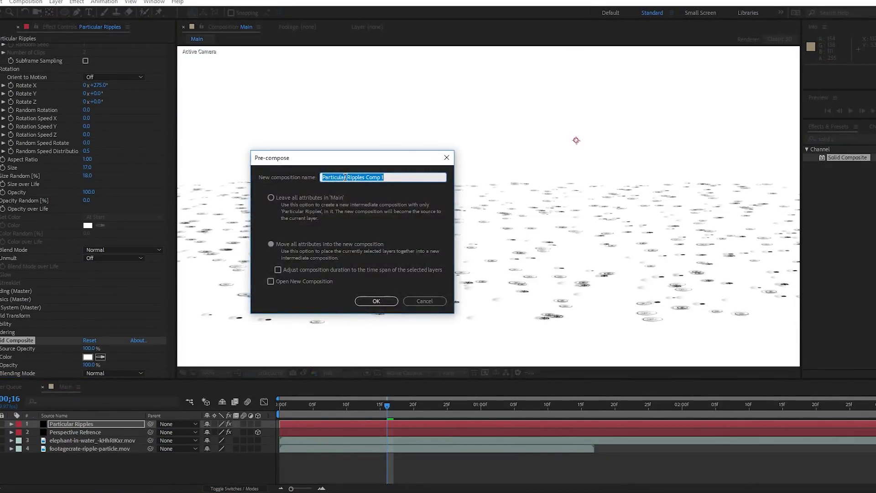
key("Return")
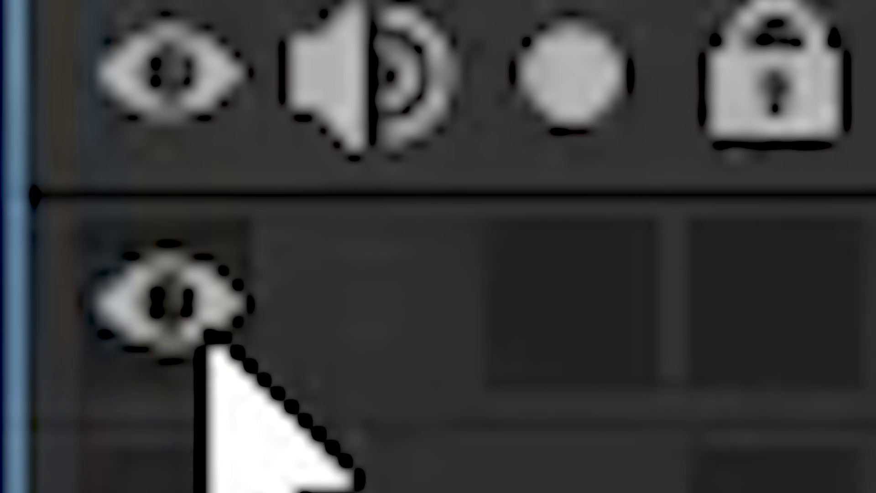
Step: Hide the ripples precomp and add an adjustment layer named CC Glass above it
left_click(207, 336)
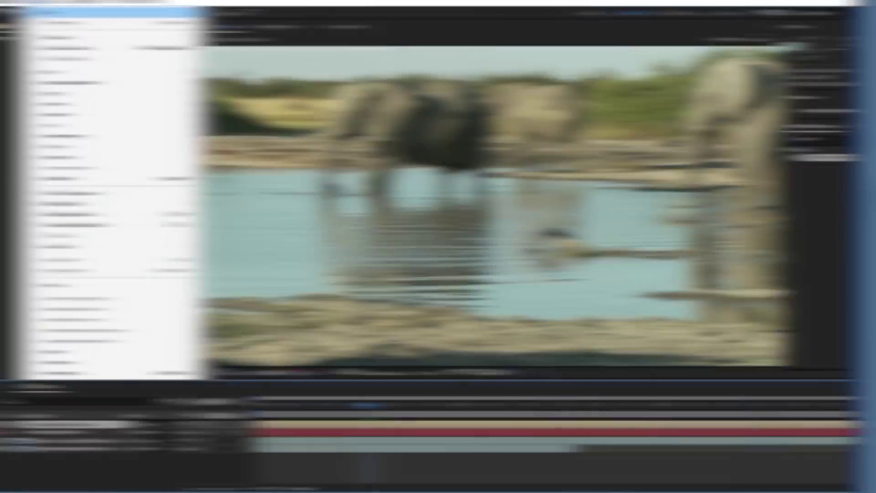
mouse_move(137, 13)
left_click(273, 76)
key("Return")
type("CC Glass")
key("Return")
Step: Apply the CC Glass effect to the CC Glass adjustment layer and use Particular Ripples PreComp as its bump map
left_click(825, 139)
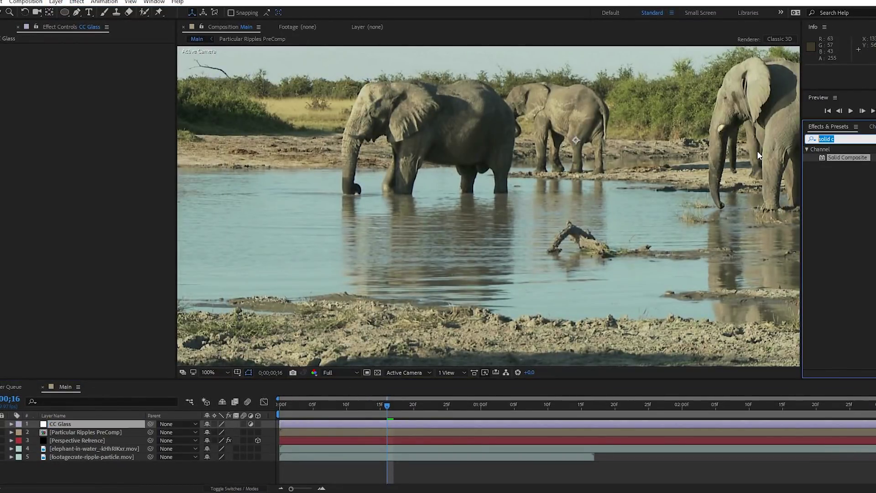
left_click_drag(84, 417, 84, 424)
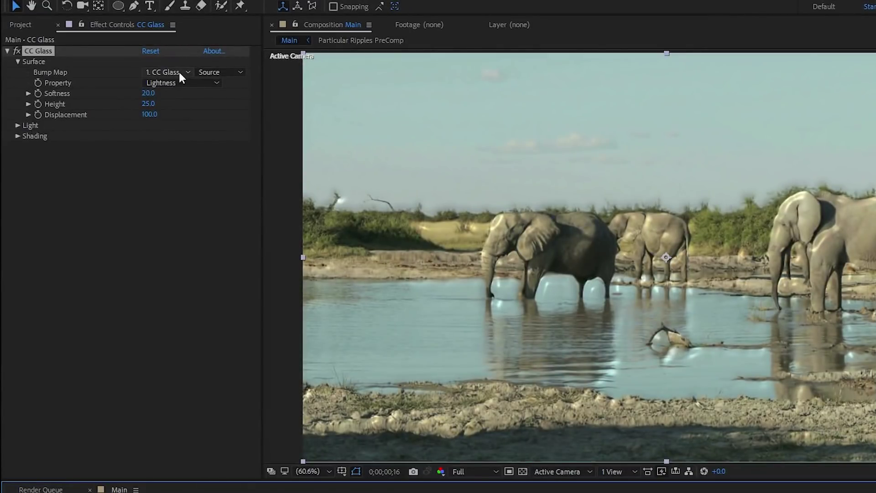
left_click(179, 72)
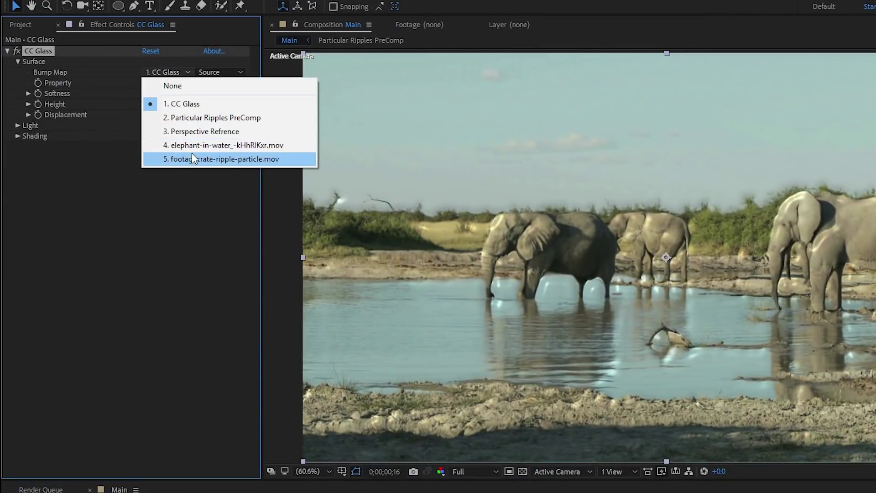
left_click(193, 118)
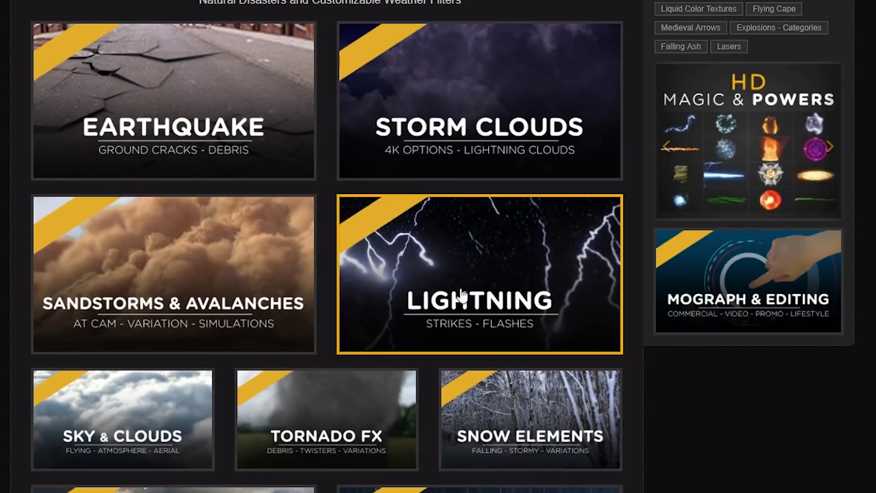
Step: Switch to the FootageCrate website, open the Rain set under Natural Elements, and preview the 4K Real Raindrop Splash and Ripple 2 clip
scroll(218, 399, "down", 3)
left_click(354, 399)
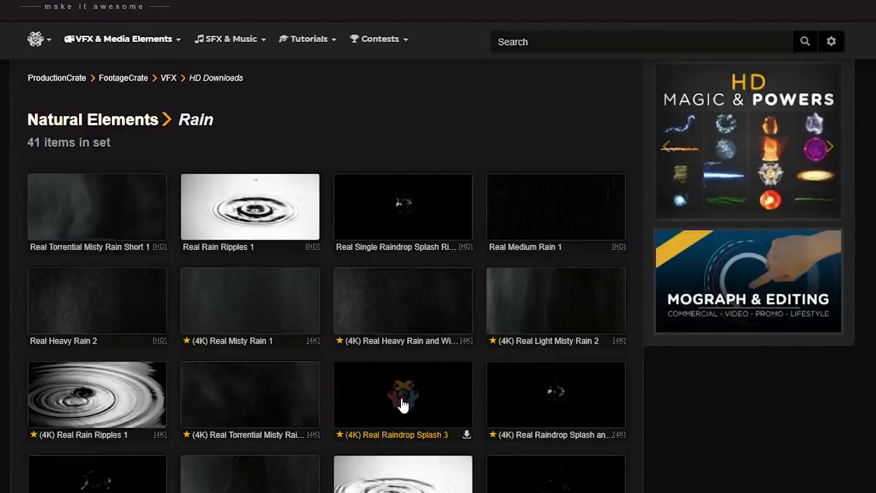
left_click(539, 398)
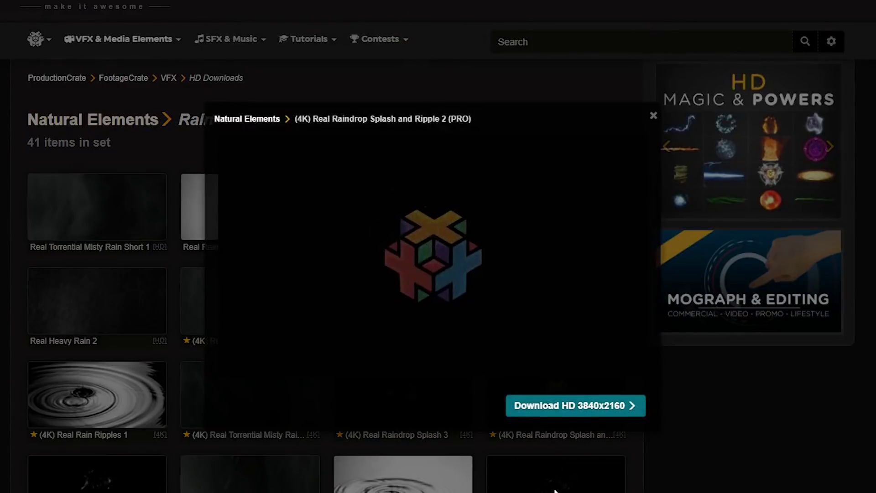
left_click(555, 491)
Step: Search FootageCrate for "raindrop particle" and download the Raindrop Particle clip in HD 400x400
left_click(522, 47)
type("raindrop p")
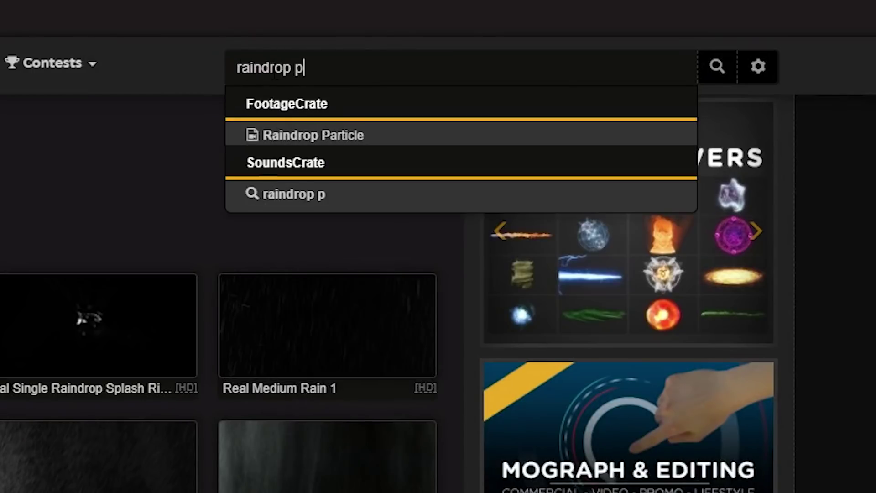
type("article")
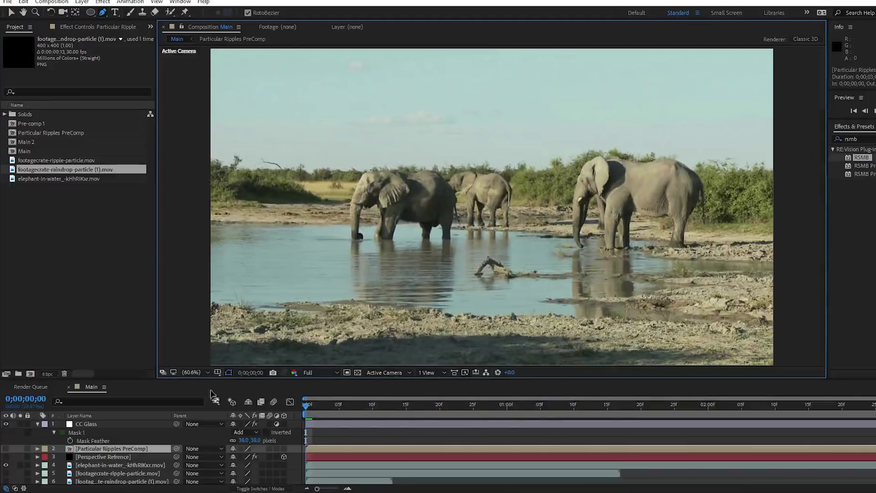
Step: Switch to After Effects and copy the Particular Ripples layer from Particular Ripples PreComp into the Main composition
double_click(137, 454)
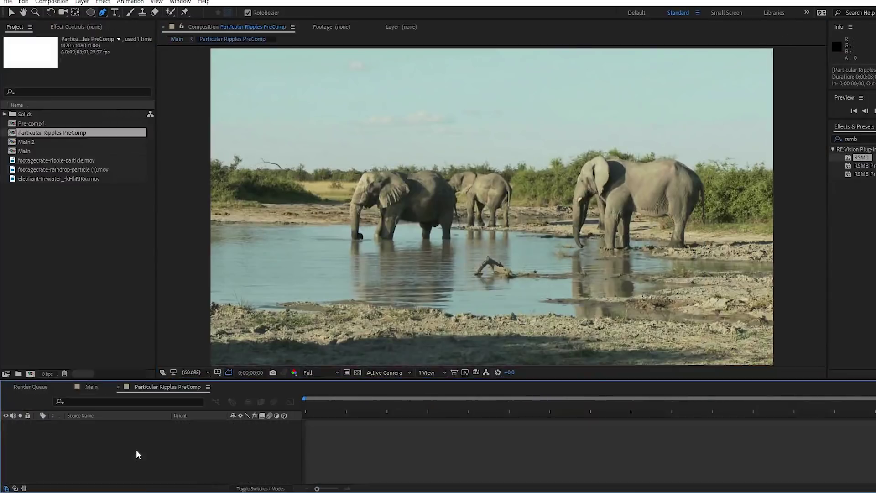
left_click_drag(330, 408, 413, 410)
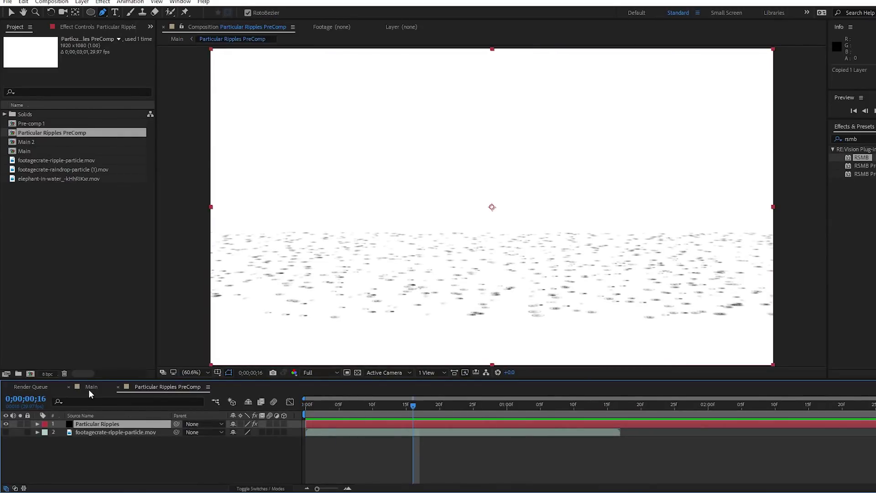
left_click(90, 388)
key("ctrl+v")
Step: Remove Solid Composite from the pasted Particular Ripples layer and move the layer above CC Glass
left_click(66, 28)
left_click(40, 175)
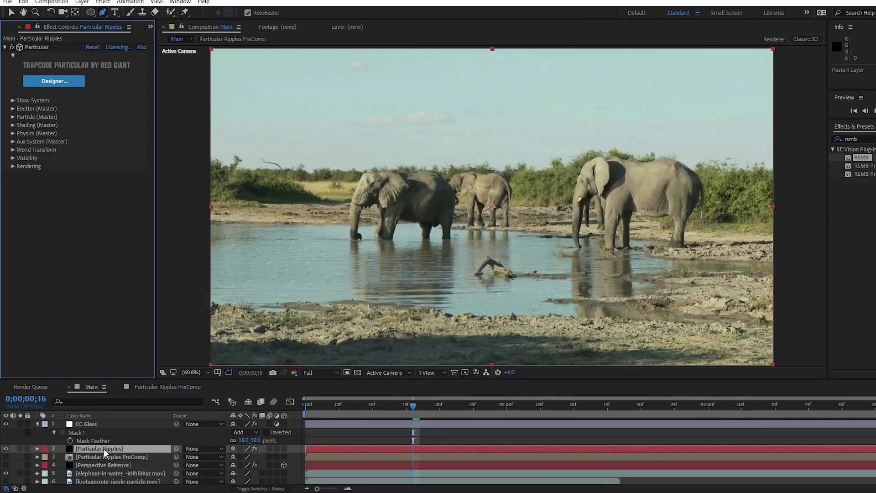
left_click_drag(105, 452, 102, 420)
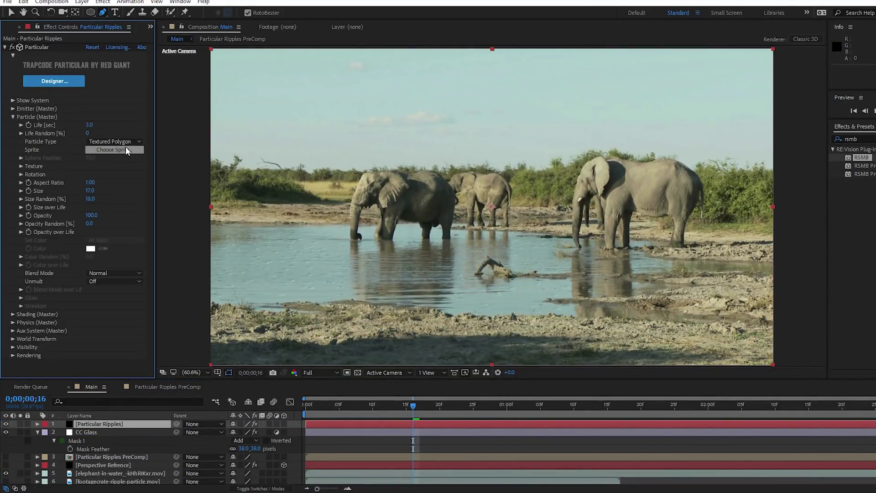
Step: Change the particle type to Sprite, use the raindrop particle clip as its texture, and set the particle Size to 30
left_click(125, 143)
left_click(110, 205)
left_click(21, 166)
left_click(101, 174)
left_click(140, 267)
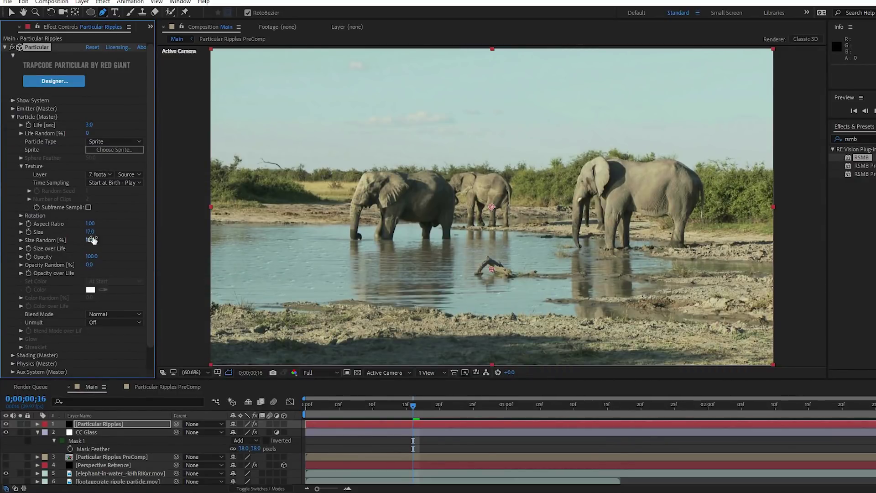
type("30")
key("Return")
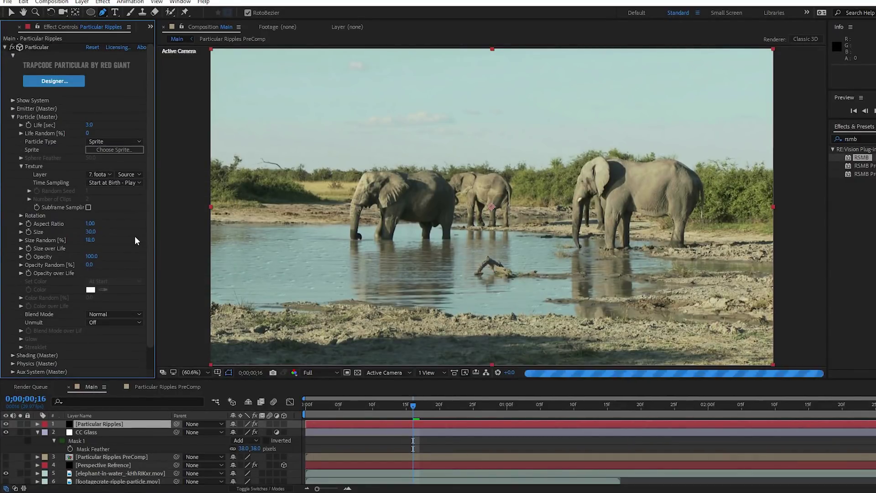
key("period")
key("period")
key("period")
left_click_drag(289, 208, 362, 117)
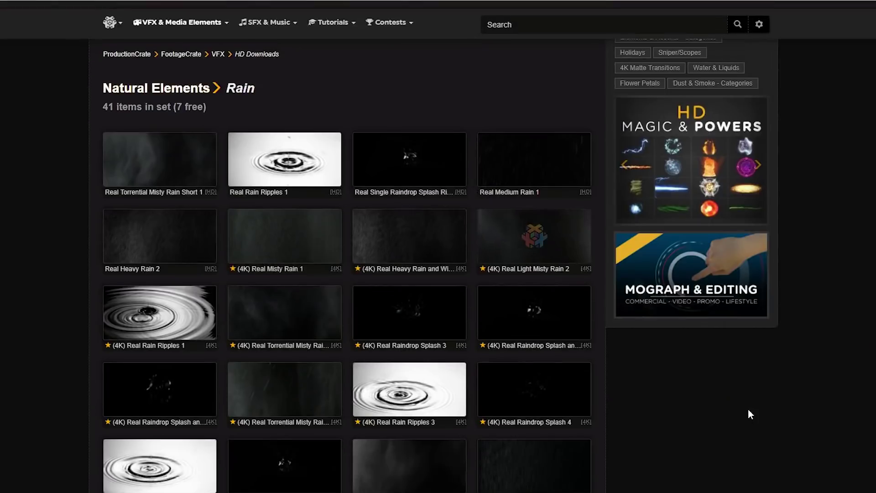
scroll(749, 409, "down", 4)
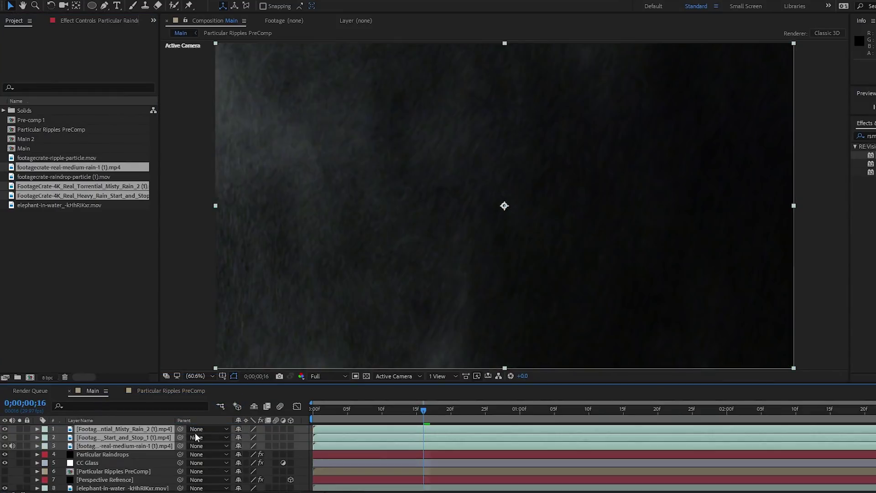
Step: Fit the 4K Torrential Misty Rain and Heavy Rain Start and Stop clips to the composition frame
right_click(156, 437)
mouse_move(228, 72)
left_click(355, 227)
right_click(159, 428)
left_click(358, 216)
Step: Set the blending mode of all three rain clips to Screen
left_click(123, 445, "shift")
left_click(208, 428)
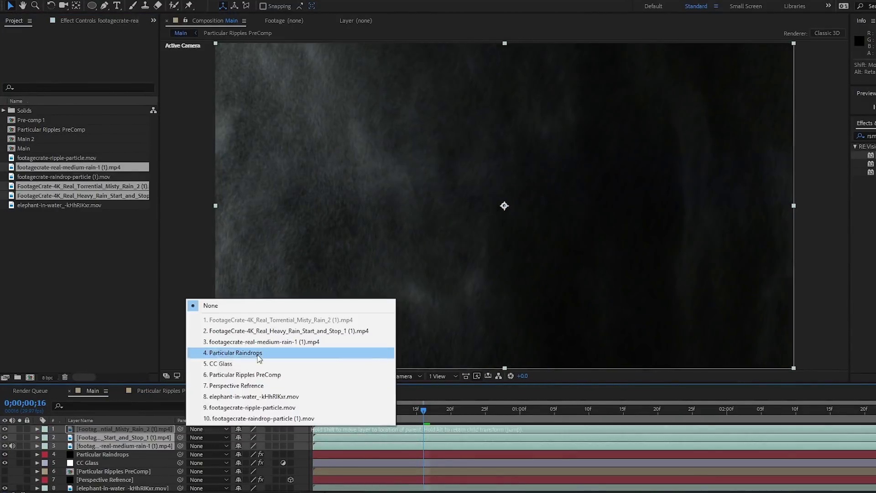
key("Escape")
key("F4")
left_click(246, 429)
left_click(281, 118)
Step: Solo the Torrential Misty Rain clip and draw an inverted rectangular mask across the lower part of its frame
left_click(105, 428)
left_click(19, 429)
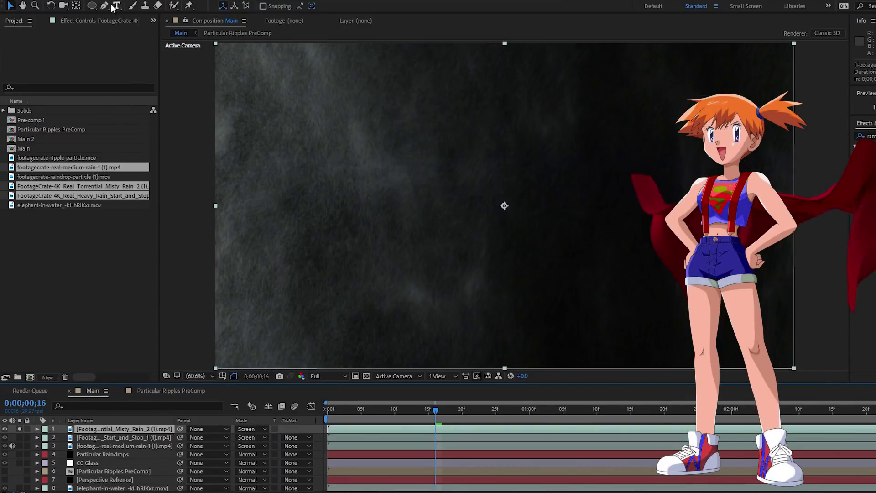
key("q")
key("q")
key("q")
key("q")
scroll(433, 269, "down", 4)
left_click_drag(324, 334, 642, 214)
key("ctrl+shift+i")
Step: Reveal the Torrential Misty Rain clip's mask feather and shift its mask slightly upward
scroll(461, 270, "up", 1)
key("f")
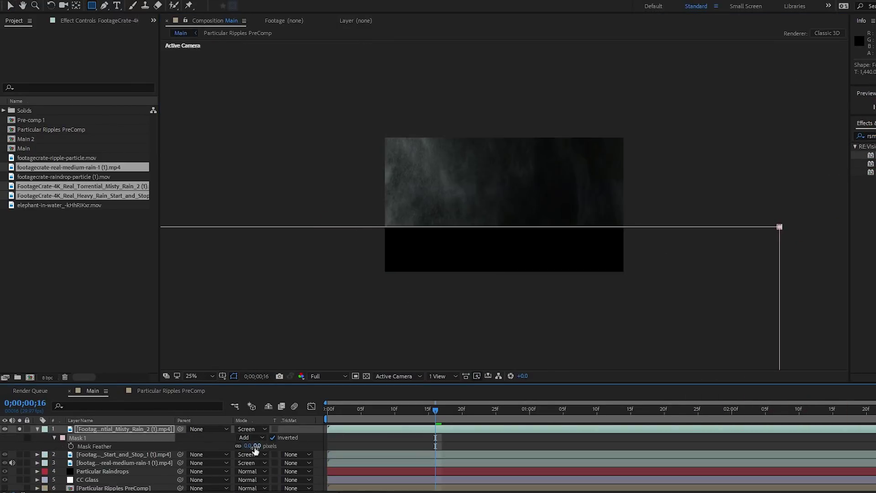
key("v")
left_click_drag(544, 227, 545, 211)
key("u")
Step: Solo the Heavy Rain Start and Stop clip and add an inverted rectangular mask over its lower part, feathered 971 pixels
left_click(19, 437)
left_click(19, 428)
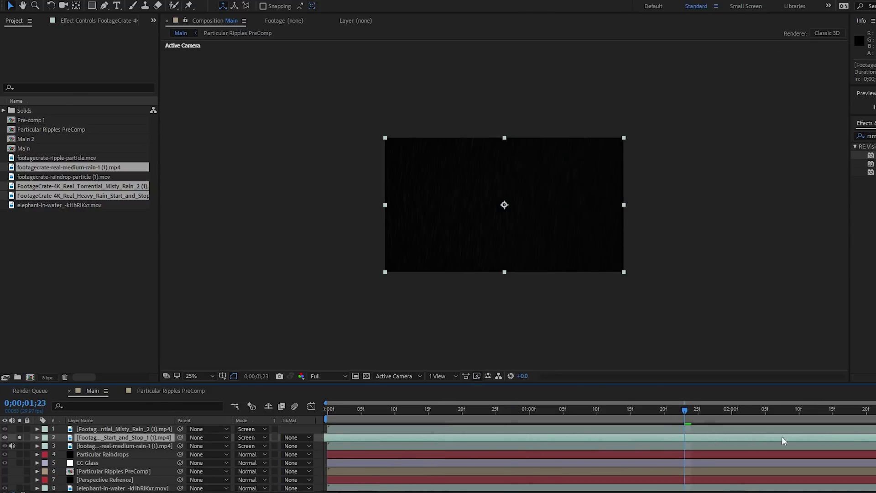
key("q")
left_click_drag(321, 338, 752, 242)
key("f")
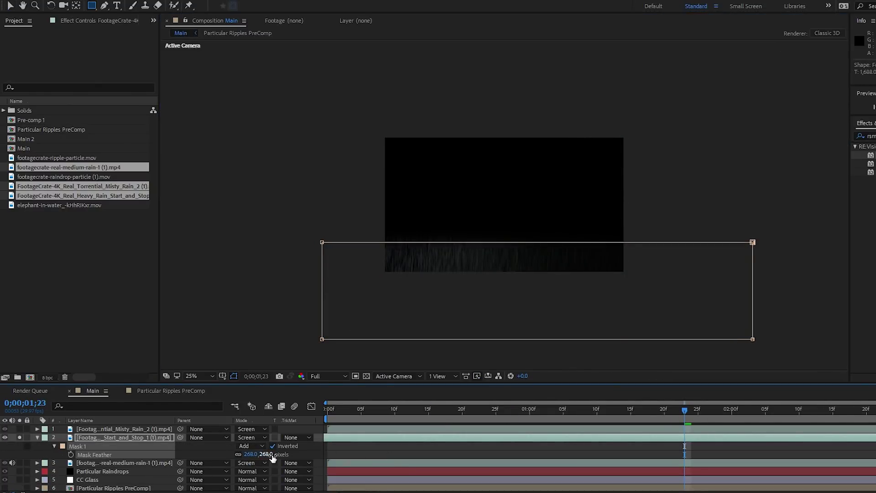
left_click_drag(273, 457, 369, 480)
key("v")
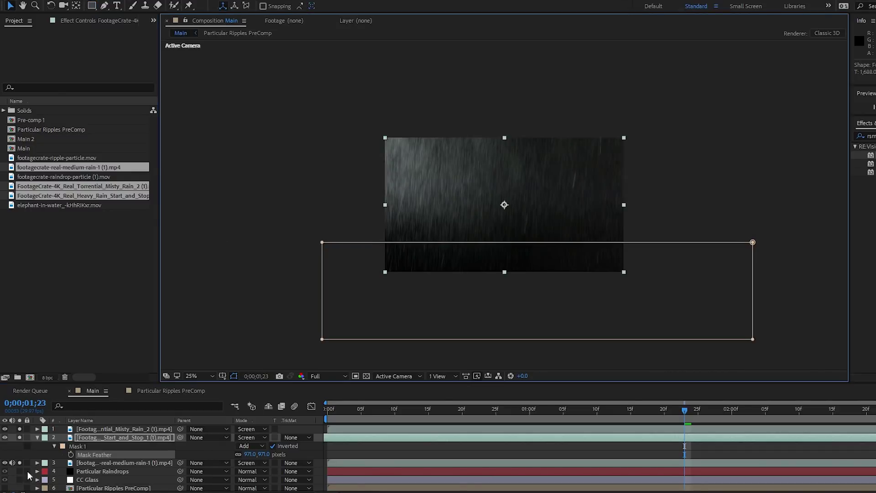
left_click(196, 375)
left_click(230, 208)
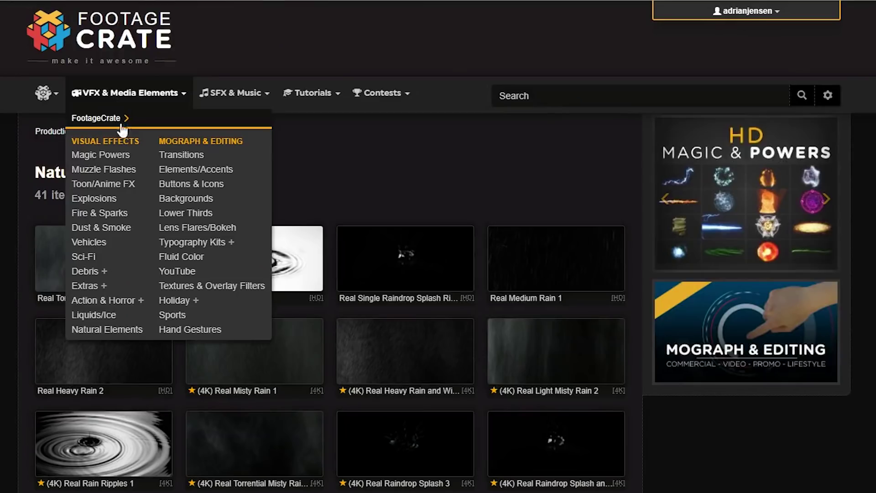
Step: On FootageCrate, open the LiveActionAtmosphere set under Dust & Smoke and get the Smokey Atmosphere 2 clip
left_click(122, 225)
left_click(184, 310)
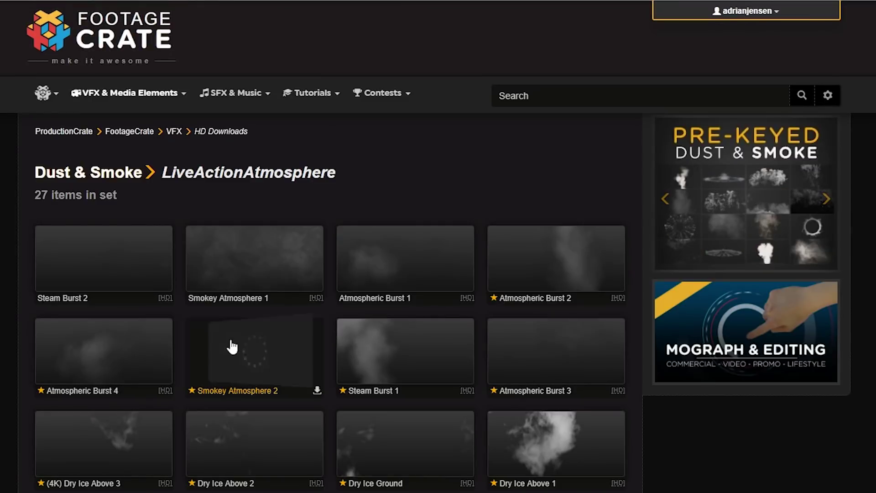
left_click(286, 333)
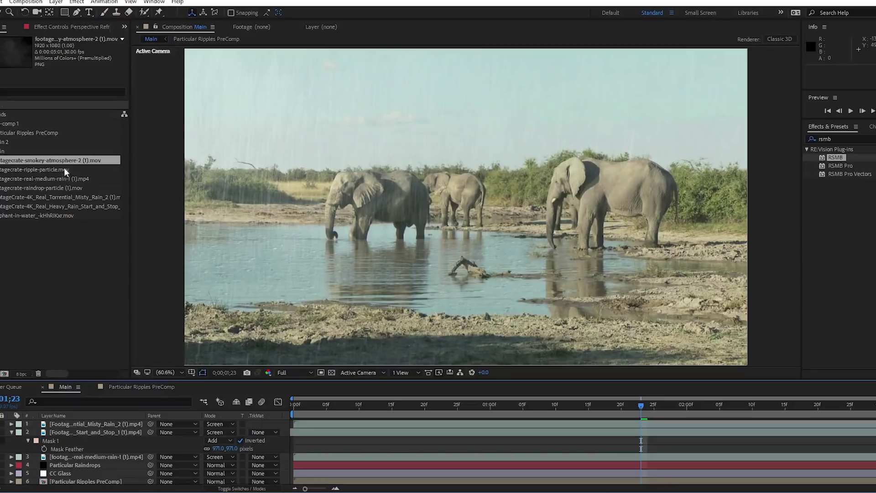
Step: Add the smokey atmosphere clip as Main's topmost layer and mask its lower part with an inverted rectangle feathered 365 pixels
left_click_drag(147, 425, 147, 424)
scroll(314, 302, "down", 3)
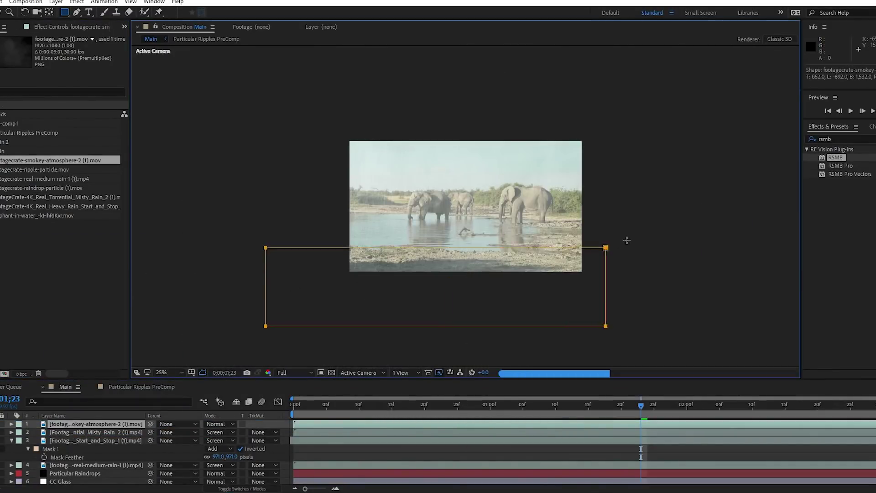
left_click_drag(626, 240, 652, 230)
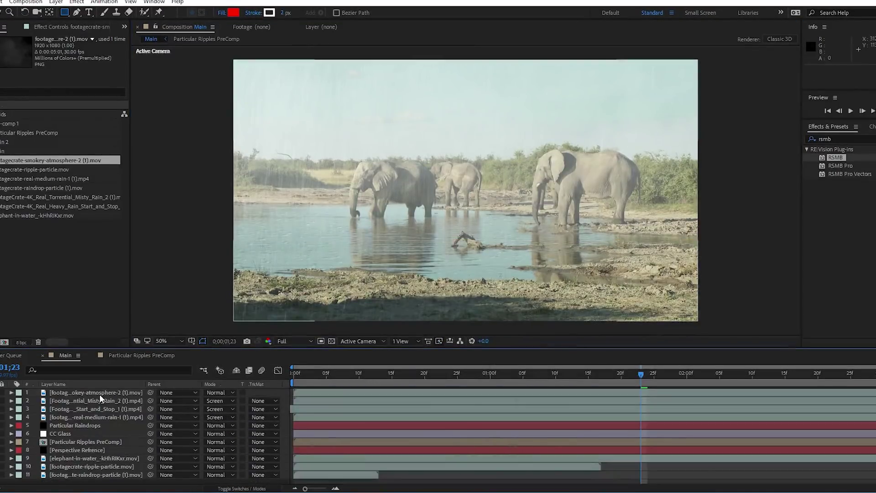
Step: Pre-compose the smokey atmosphere, three rain clips and Particular Raindrops as Pre-comp 2, and set its blending mode to Screen
left_click_drag(99, 394, 94, 422)
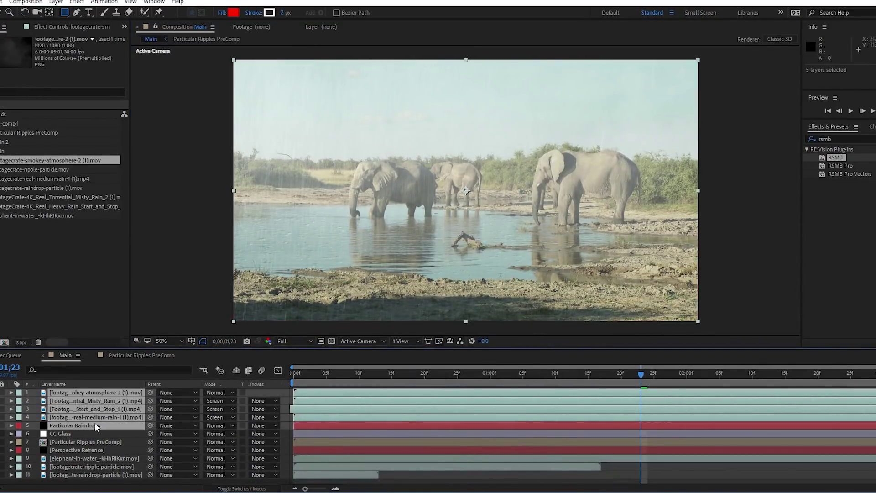
key("ctrl+shift+c")
left_click(377, 299)
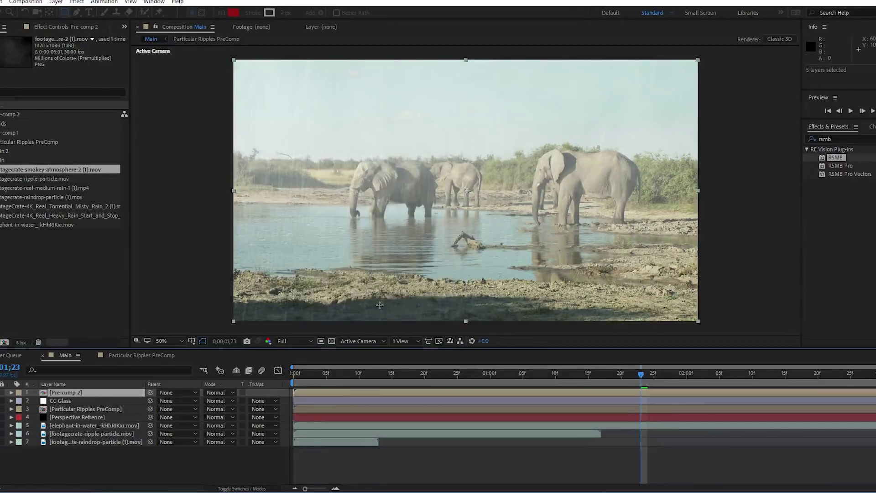
left_click(219, 392)
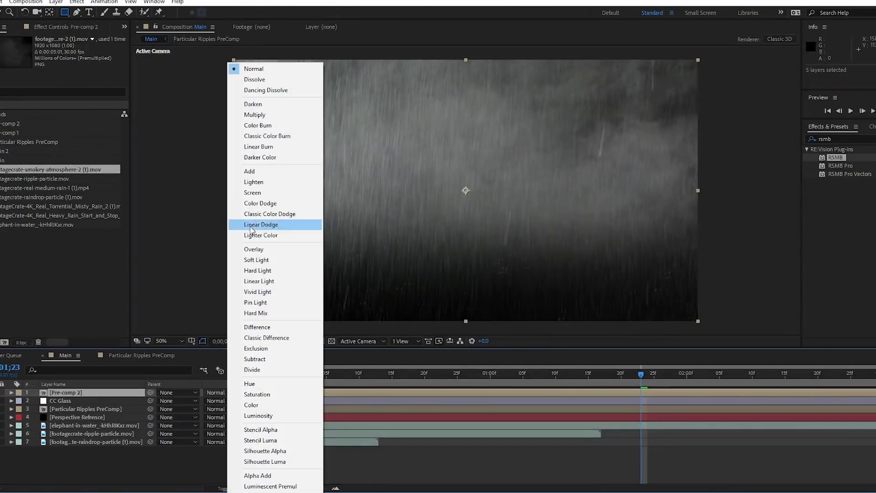
left_click(271, 194)
Step: Copy the elephant footage to the top of Pre-comp 2 and apply Fast Blur (Legacy) with Blurriness 194 and Repeat Edge Pixels enabled
left_click(78, 428)
key("ctrl+c")
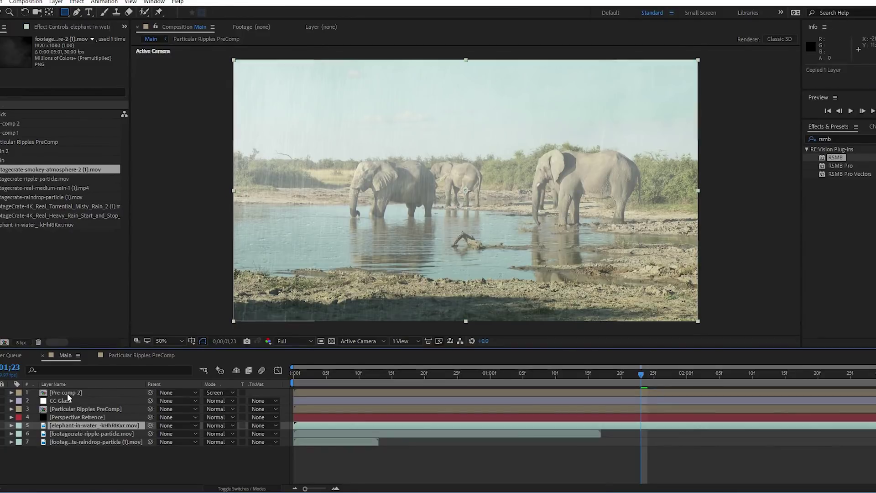
double_click(67, 393)
key("ctrl+v")
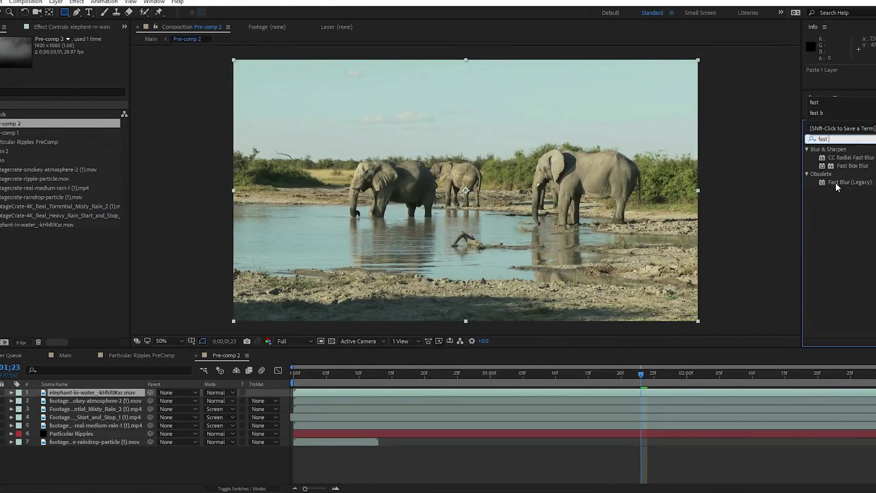
double_click(837, 184)
left_click_drag(63, 55, 68, 56)
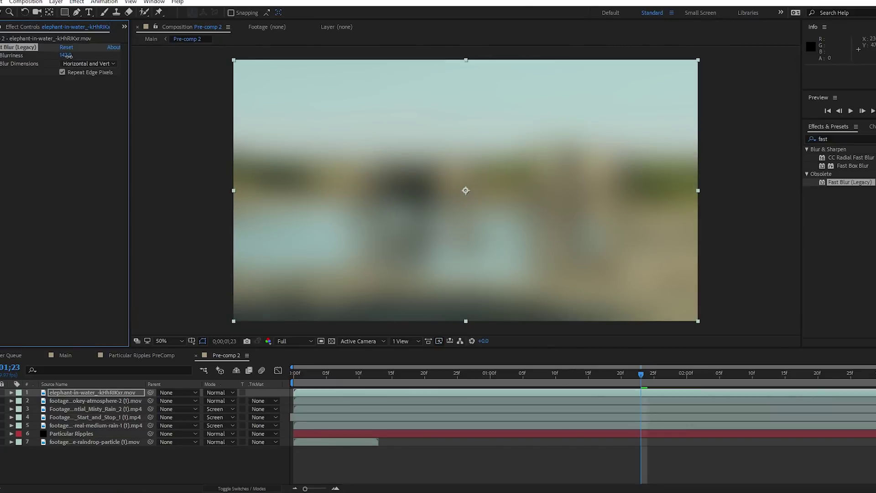
Step: Set the blurred elephant layer's blending mode to Color and its opacity to 56%
left_click(220, 392)
left_click(257, 405)
left_click(271, 473)
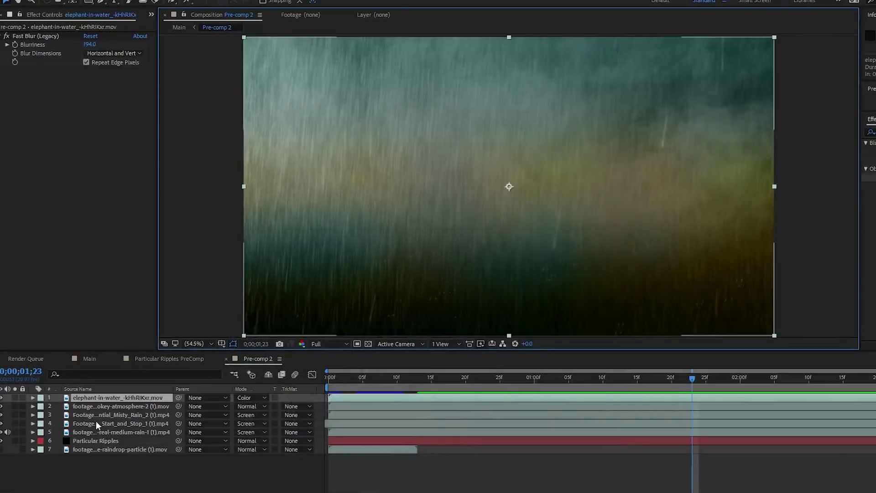
left_click(33, 397)
key("t")
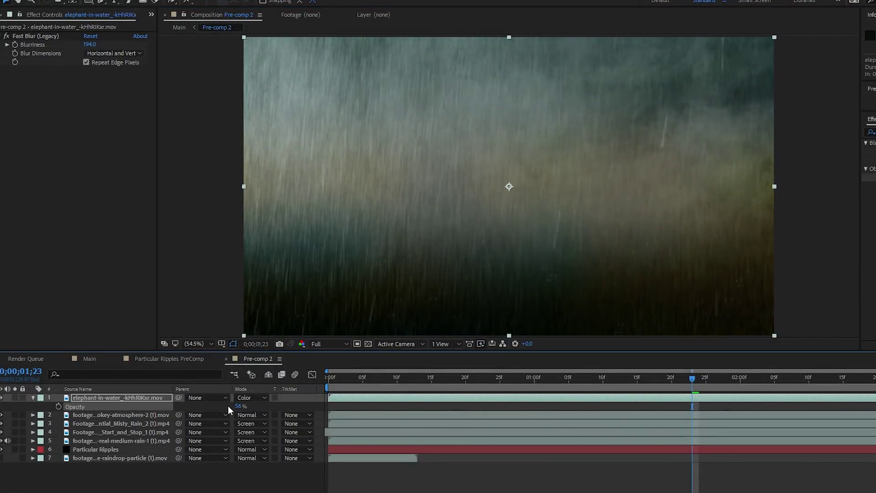
Step: In the Main composition, apply Hue/Saturation to the topmost adjustment layer and set its channel control to Blues
left_click(89, 358)
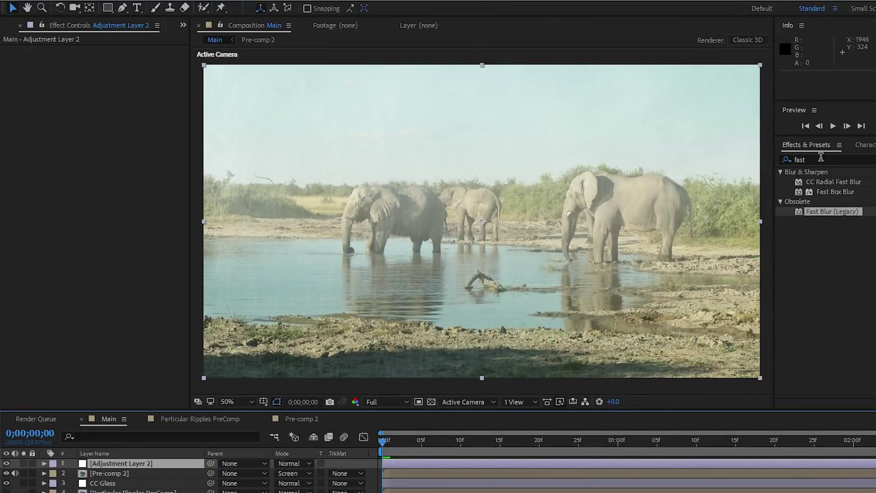
type("hue")
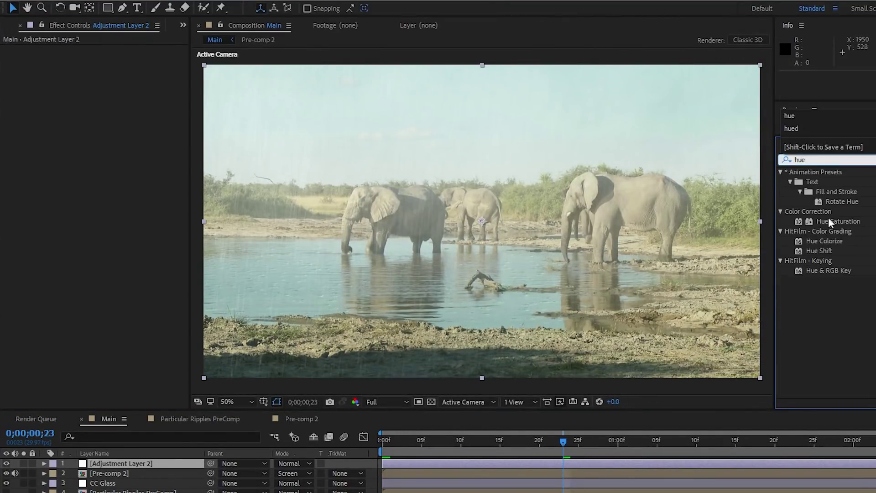
left_click_drag(847, 223, 135, 280)
left_click(142, 63)
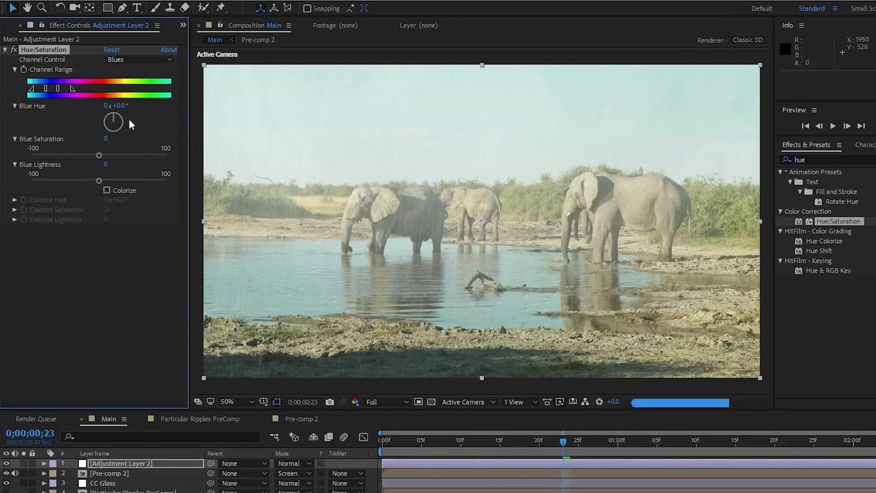
Step: Raise the Blue Saturation to 100 and widen the blue channel range through cyan into green to cover the water and sky
left_click_drag(114, 154, 131, 155)
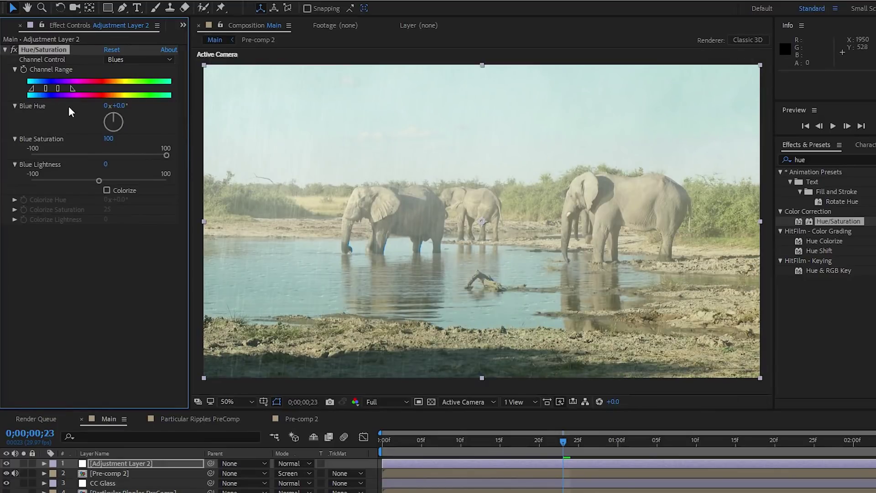
left_click_drag(31, 89, 12, 92)
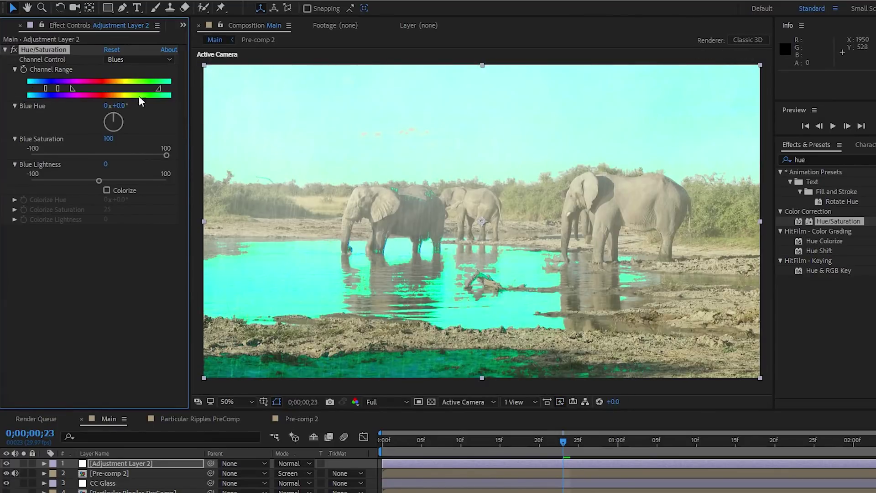
left_click_drag(160, 90, 158, 91)
Step: Fully desaturate and slightly darken the widened blue range, and select another Hue/Saturation channel for adjustment
left_click_drag(166, 156, 31, 155)
mouse_move(99, 181)
left_mouse_down()
mouse_move(69, 178)
mouse_move(83, 181)
left_mouse_up()
left_click(139, 59)
left_click(124, 68)
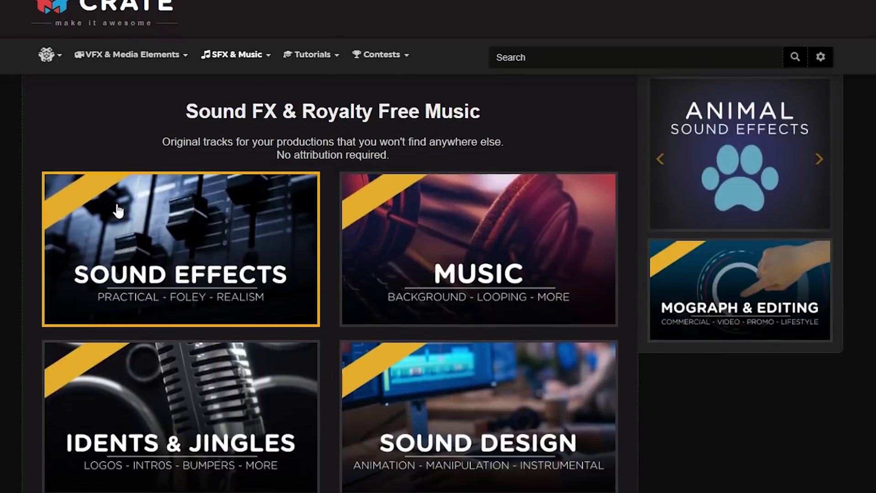
Step: On the ProductionCrate website, open the Ambient SFX category under Sound Effects and browse it for rain sounds
left_click(122, 238)
left_click(122, 203)
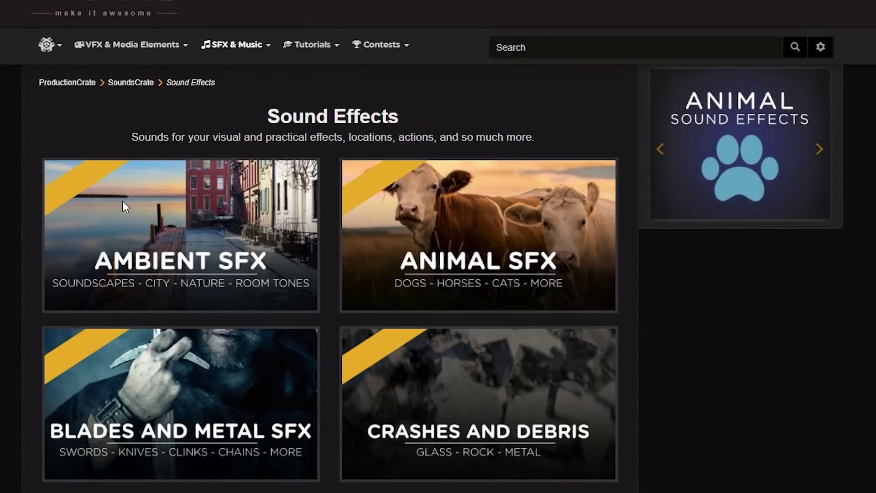
left_click(201, 234)
scroll(244, 237, "down", 15)
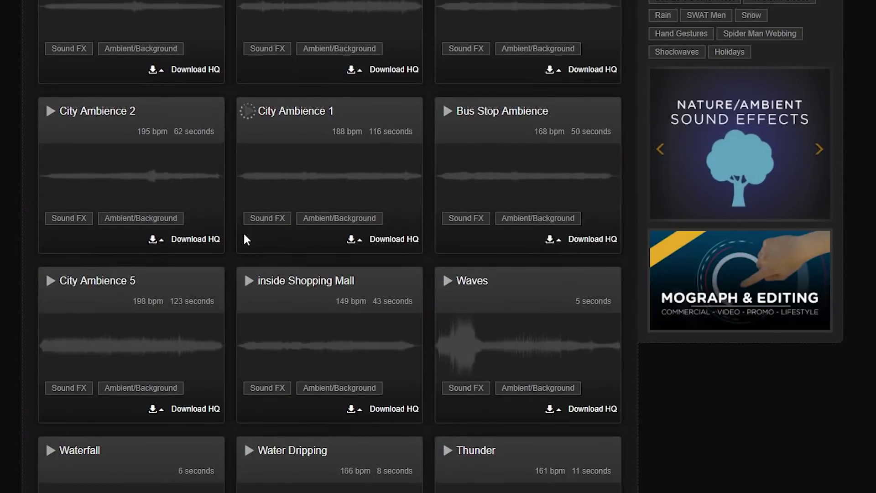
scroll(245, 238, "down", 6)
left_click(246, 240)
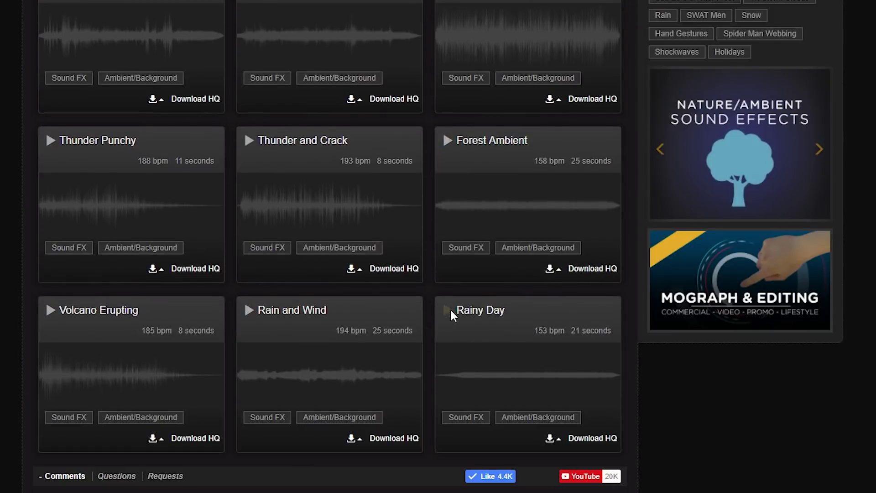